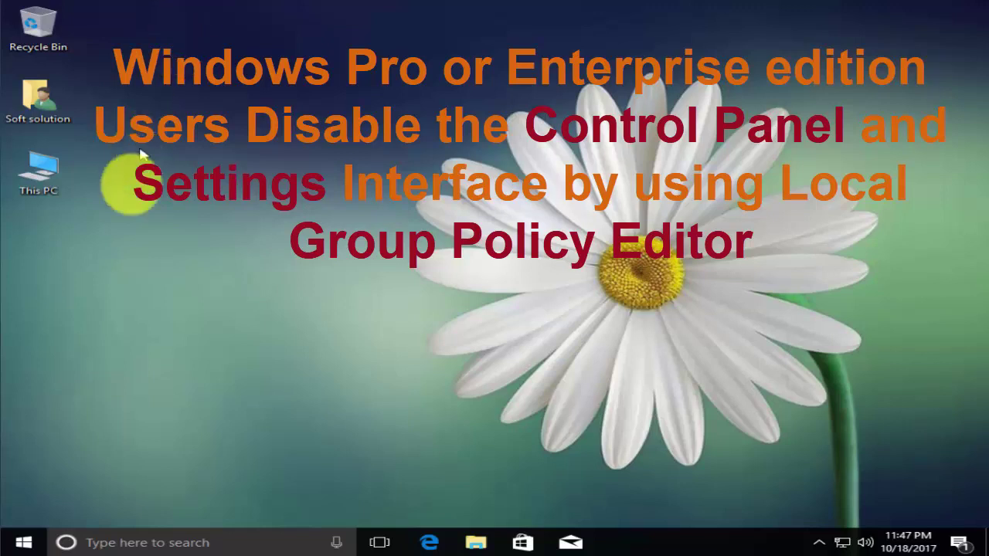
# Open Windows Settings from the desktop to check that it is accessible, and close it again.
pyautogui.click(19, 545)
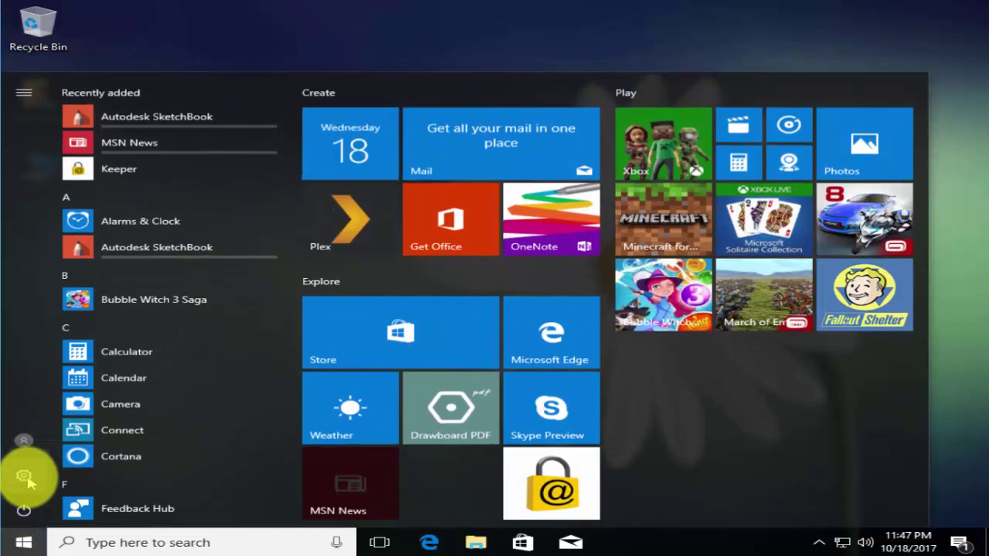
pyautogui.click(25, 477)
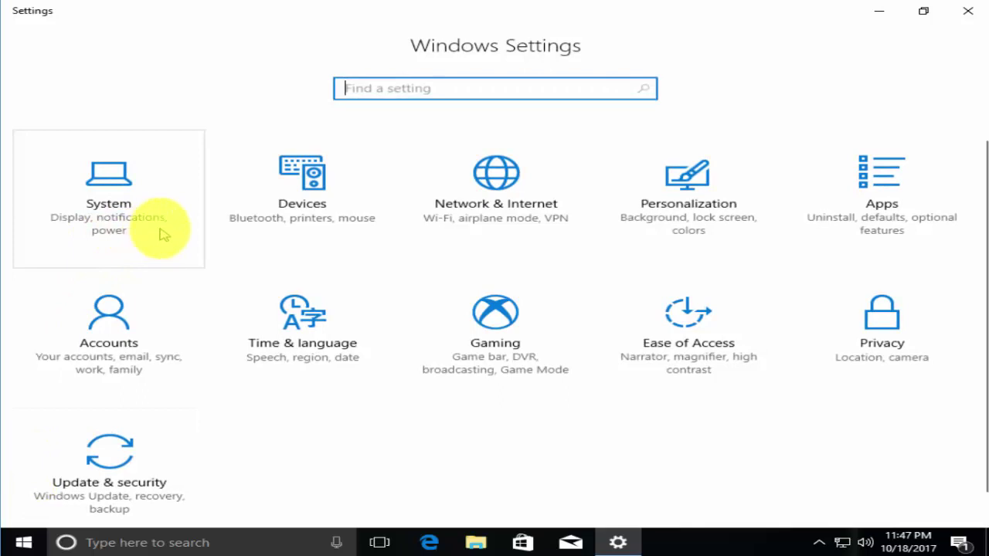
pyautogui.click(967, 11)
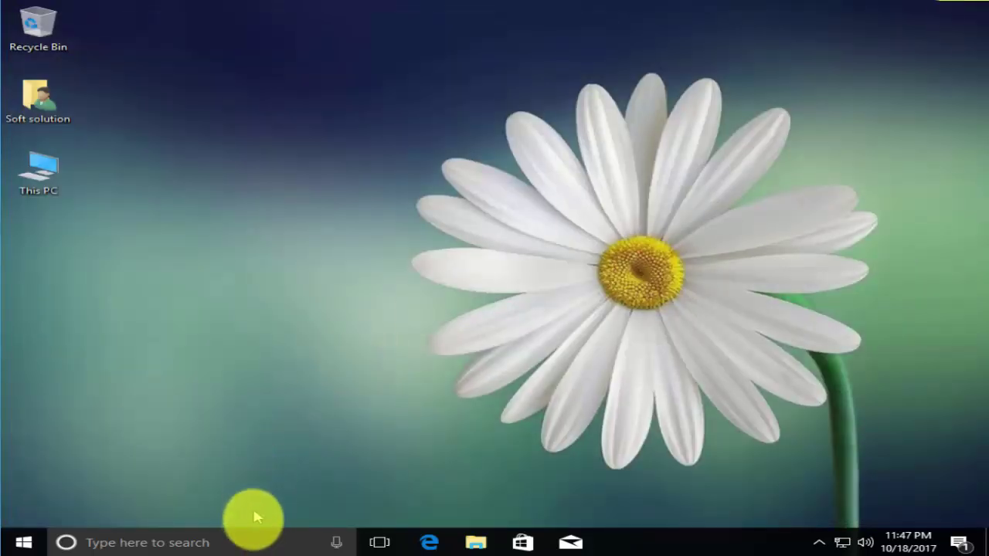
# Launch the Local Group Policy Editor with gpedit.msc, maximize its window and widen the tree pane to show full folder names.
pyautogui.click(253, 543)
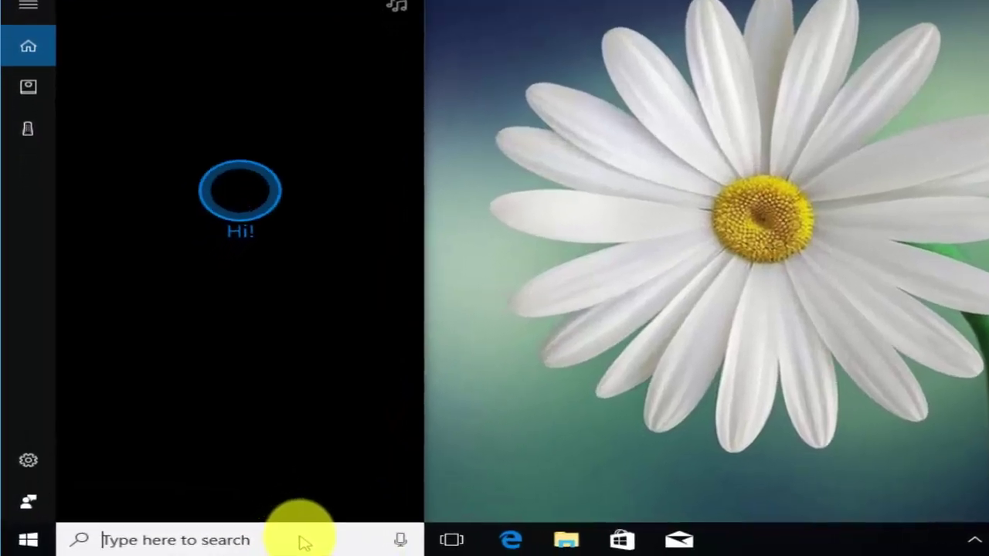
pyautogui.write('gpedit')
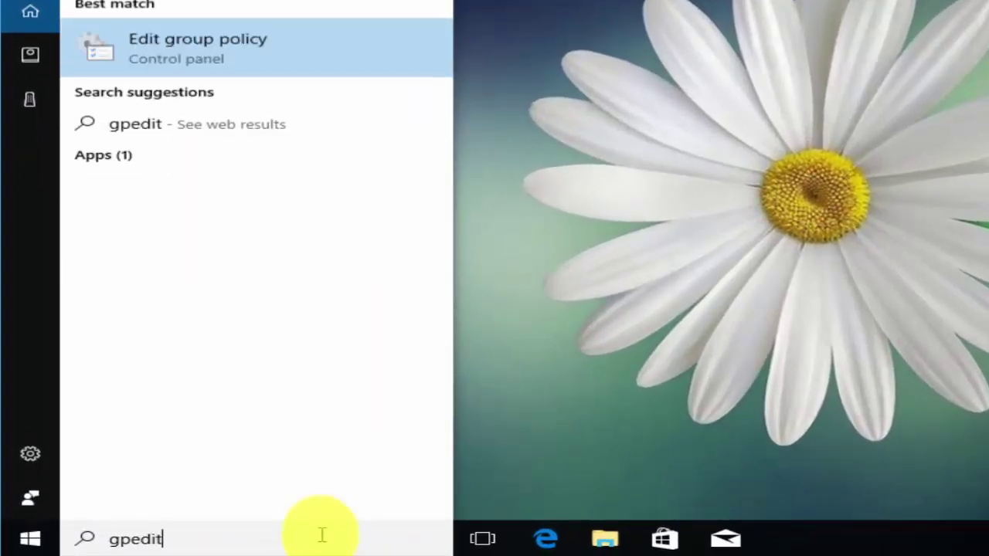
pyautogui.write('.msc')
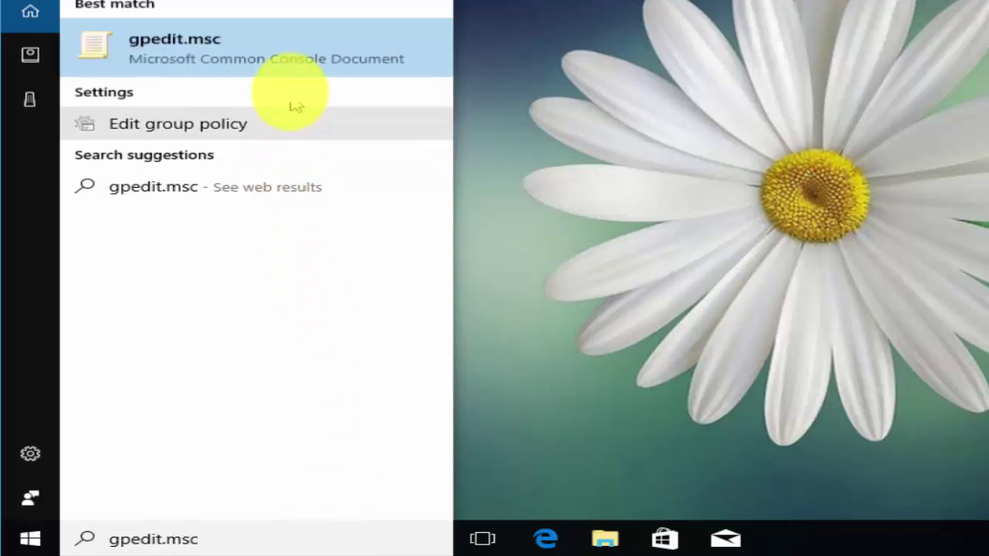
pyautogui.click(298, 61)
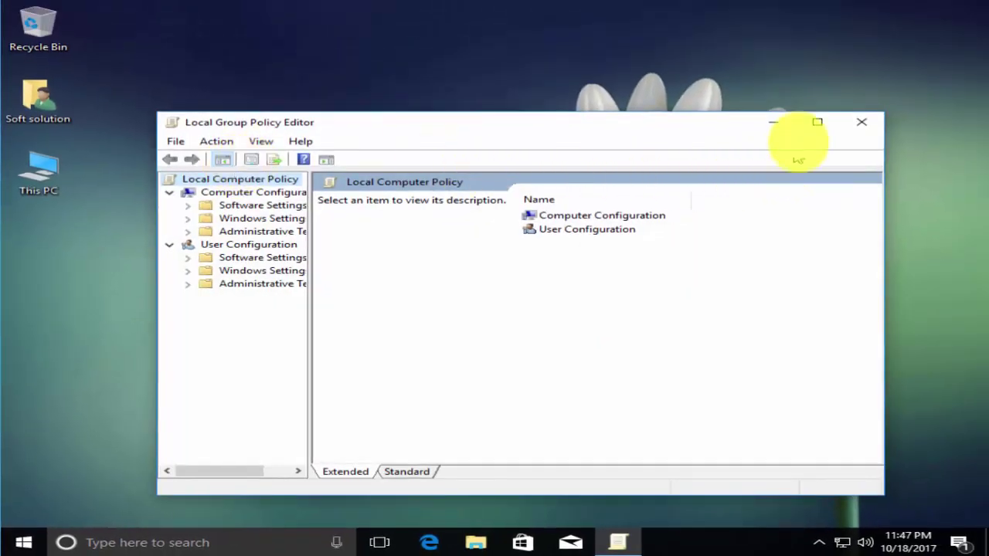
pyautogui.click(817, 122)
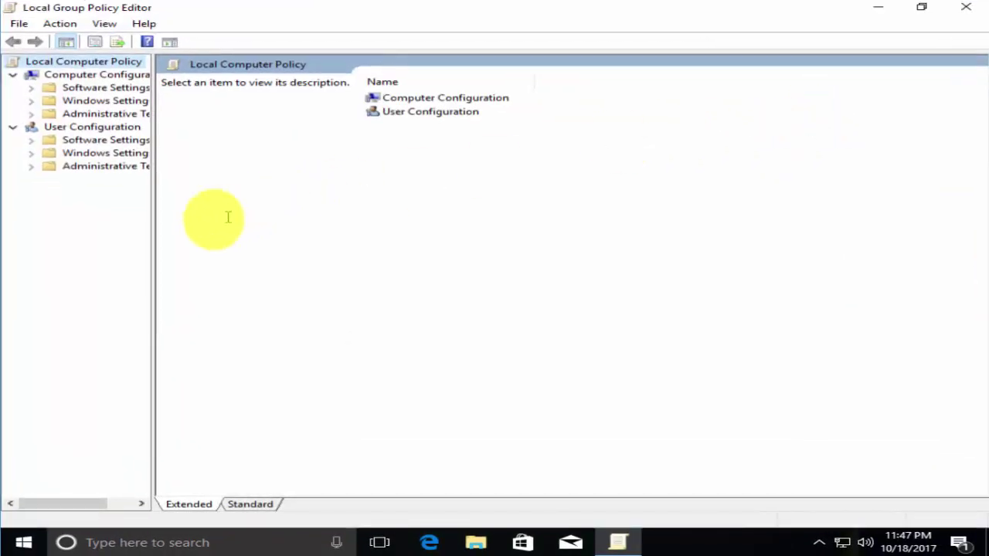
pyautogui.moveTo(155, 225); pyautogui.dragTo(254, 224)
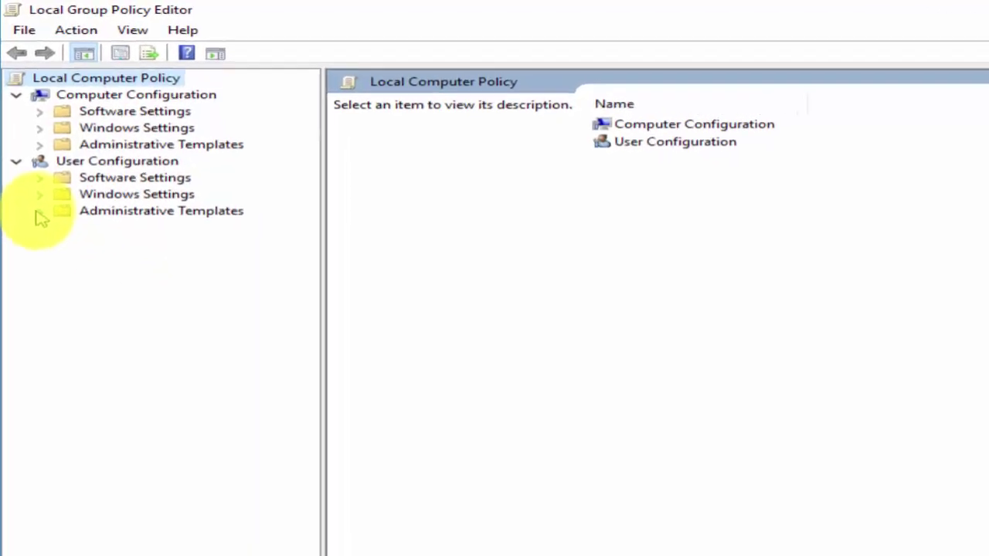
# Show the Control Panel policies under User Configuration > Administrative Templates.
pyautogui.click(45, 245)
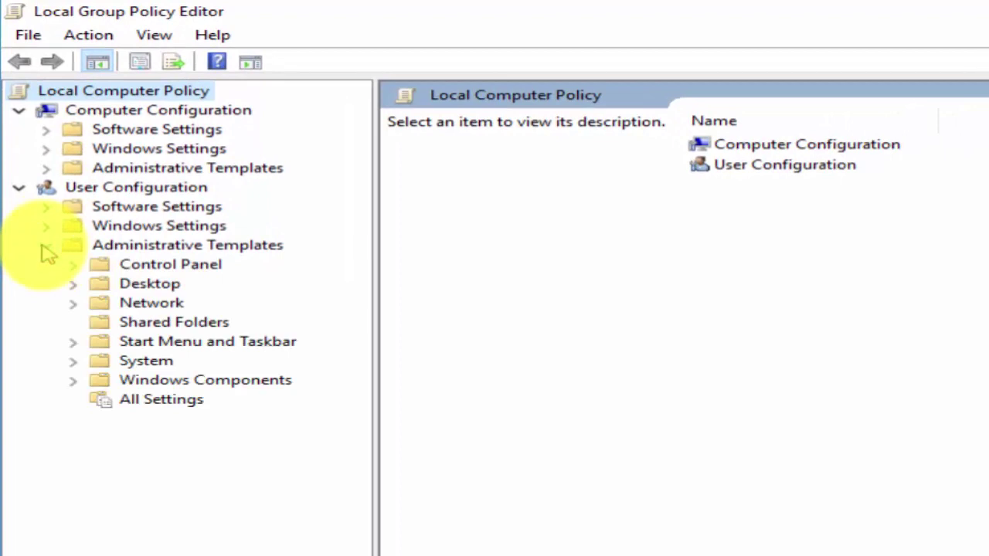
pyautogui.click(83, 267)
pyautogui.click(108, 271)
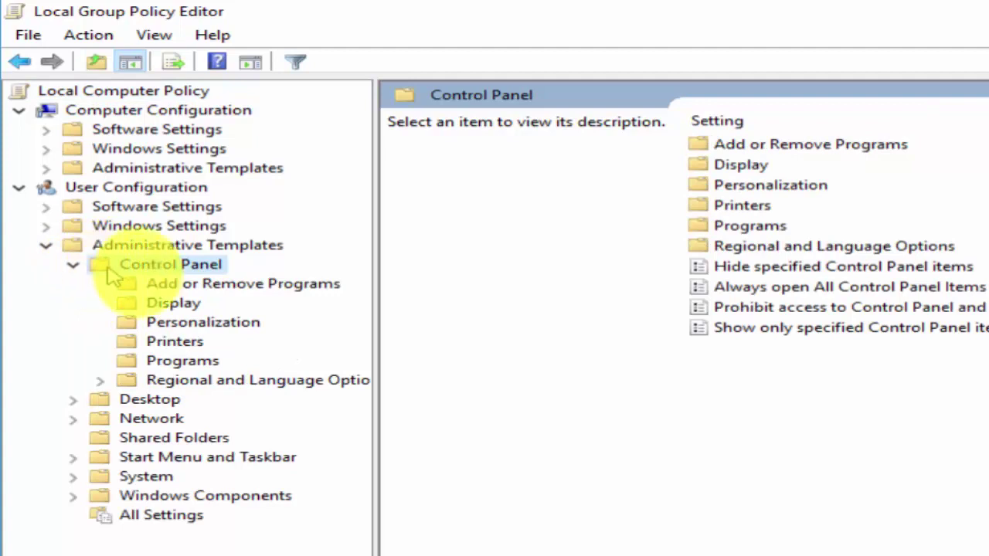
# Set the policy "Prohibit access to Control Panel and PC settings" to Enabled, applying and confirming the change.
pyautogui.click(791, 309)
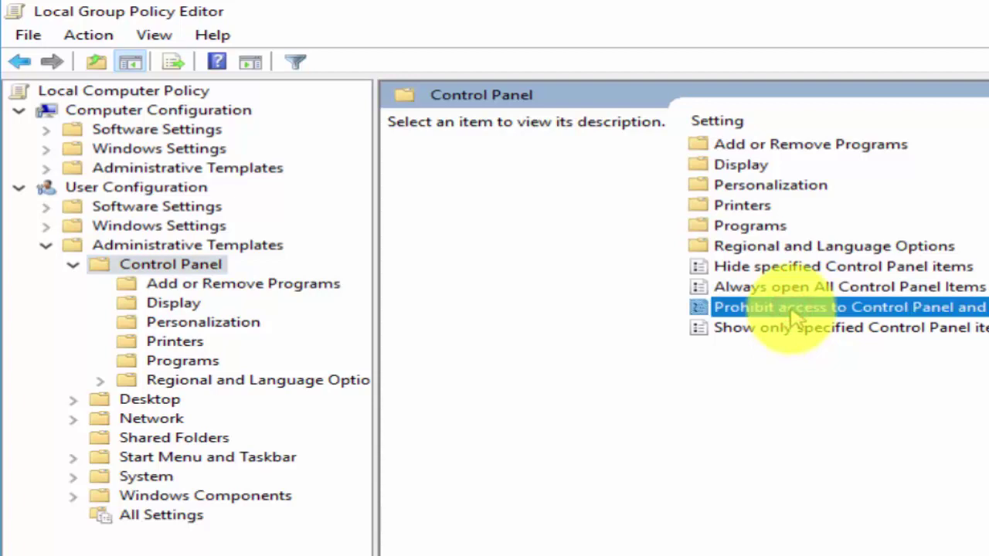
pyautogui.doubleClick(796, 309)
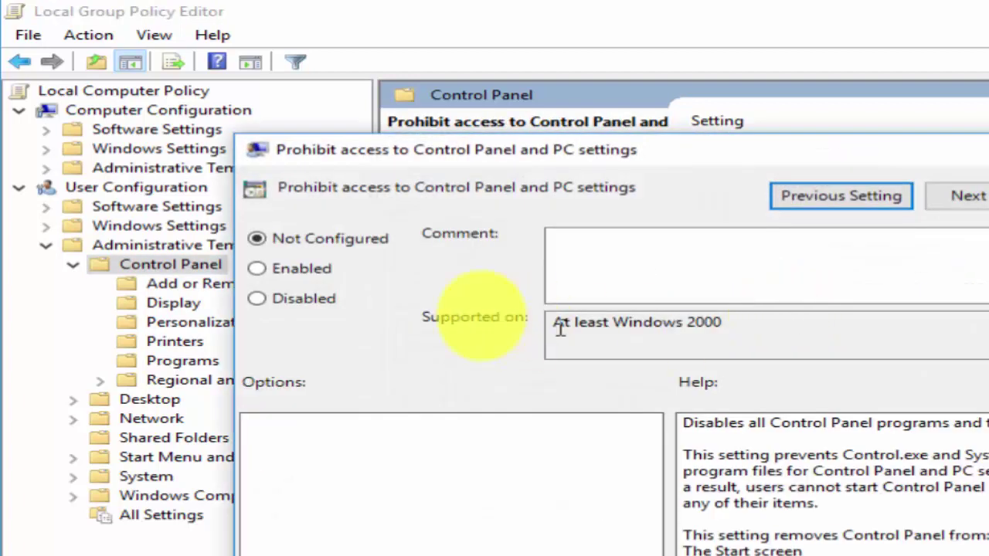
pyautogui.click(256, 269)
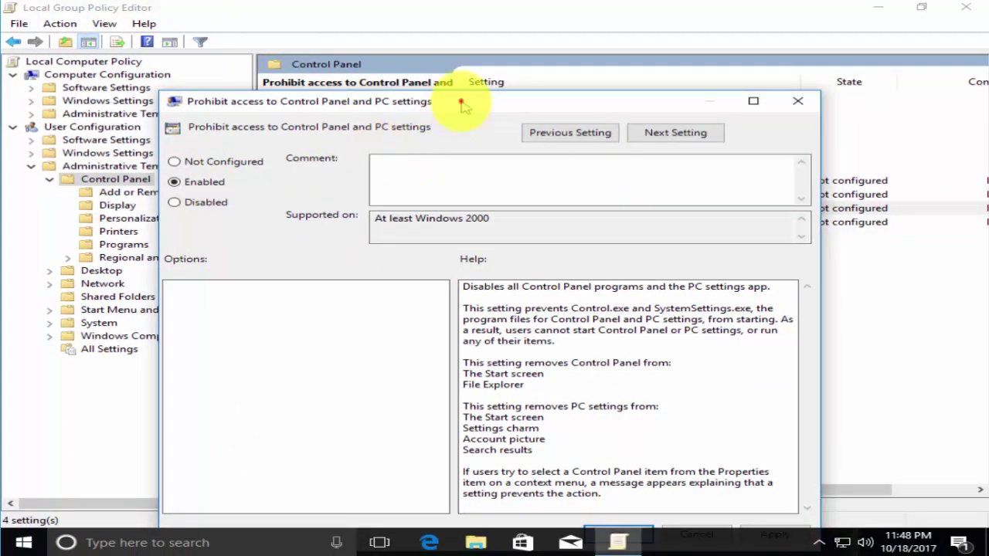
pyautogui.moveTo(459, 100); pyautogui.dragTo(466, 39)
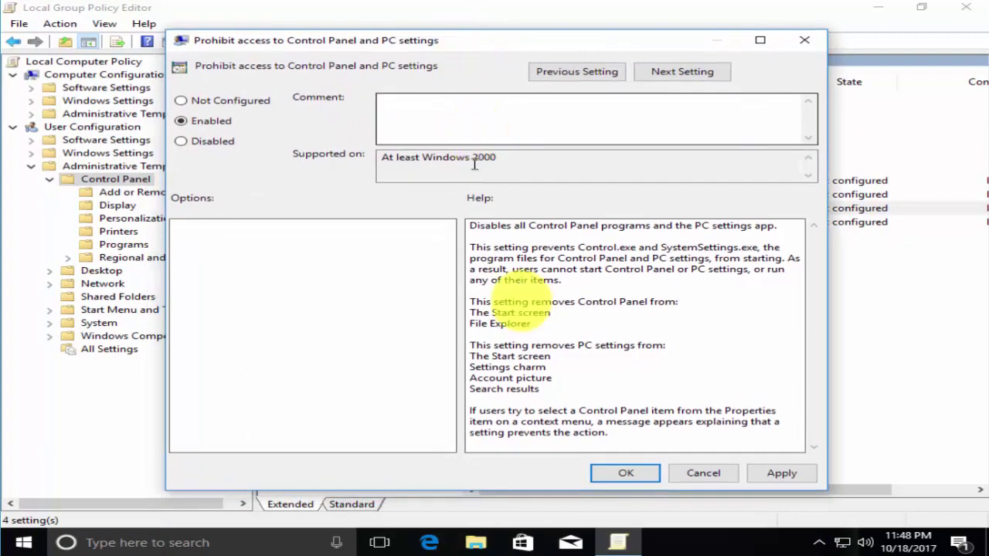
pyautogui.click(767, 473)
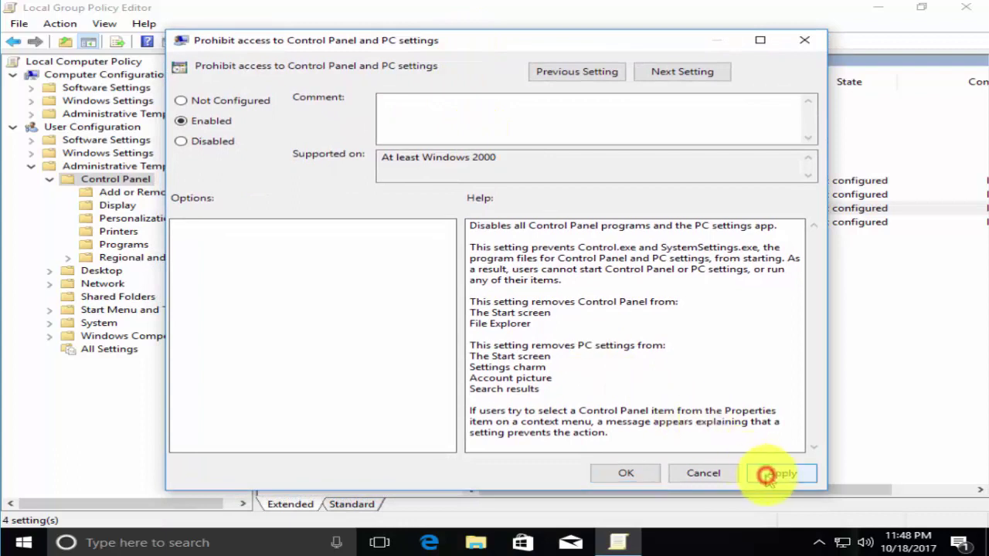
pyautogui.click(651, 475)
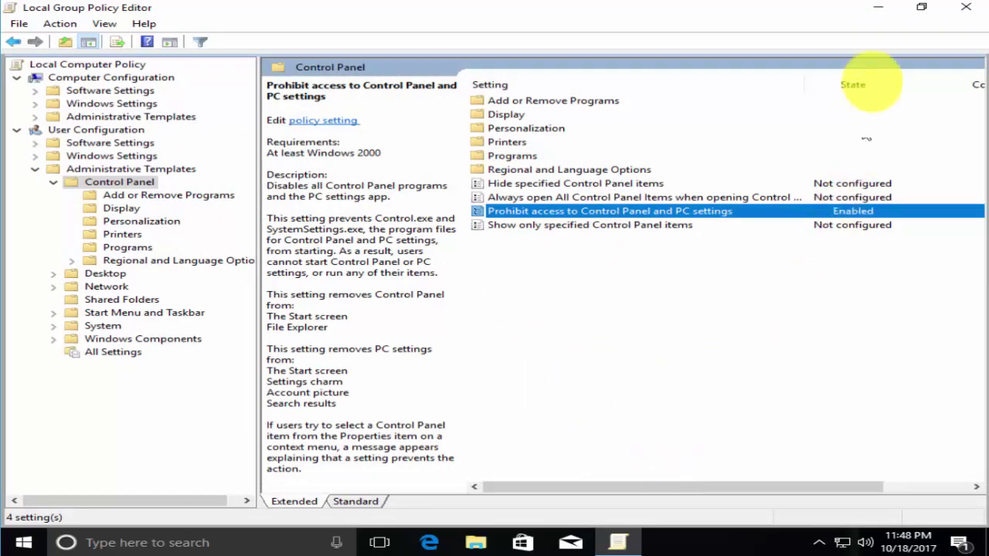
# Minimize the policy editor and try to open Windows Settings to test the restriction.
pyautogui.click(881, 7)
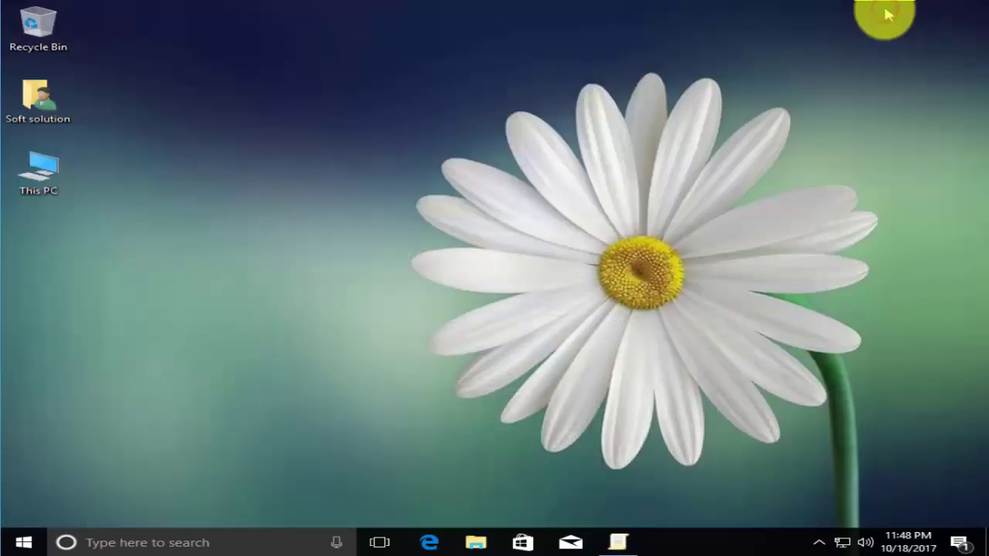
pyautogui.click(23, 542)
pyautogui.click(23, 476)
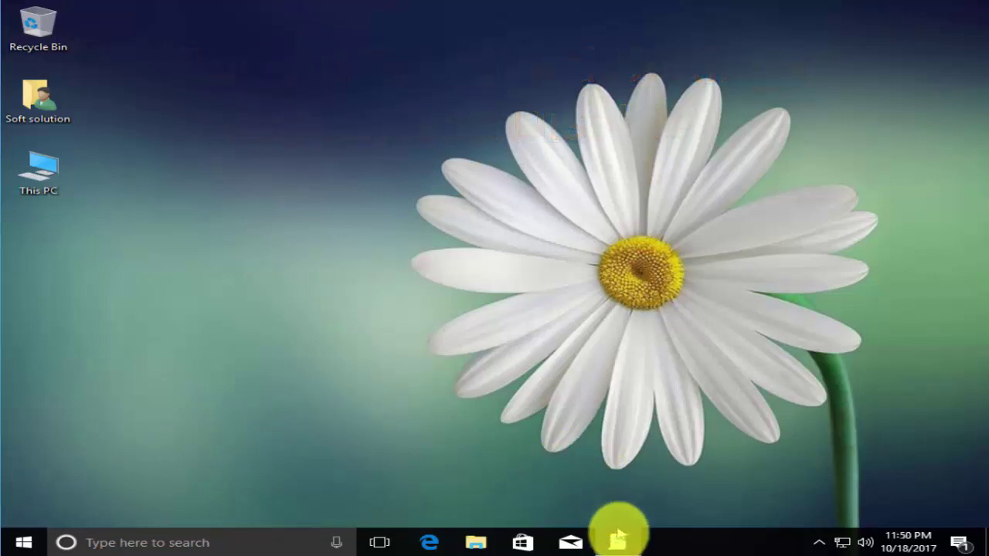
# Set the policy "Prohibit access to Control Panel and PC settings" back to Not Configured, apply it and close the policy editor.
pyautogui.click(622, 545)
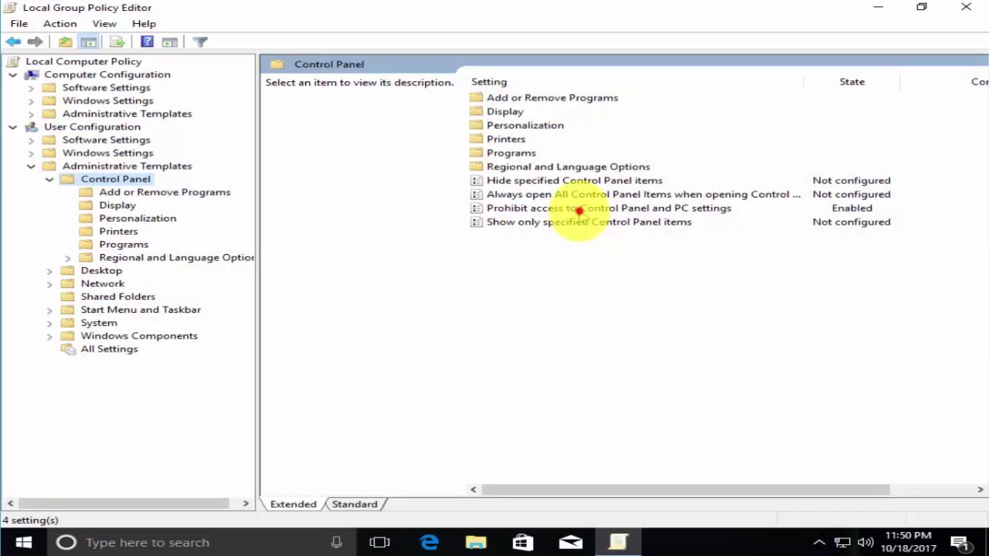
pyautogui.doubleClick(578, 209)
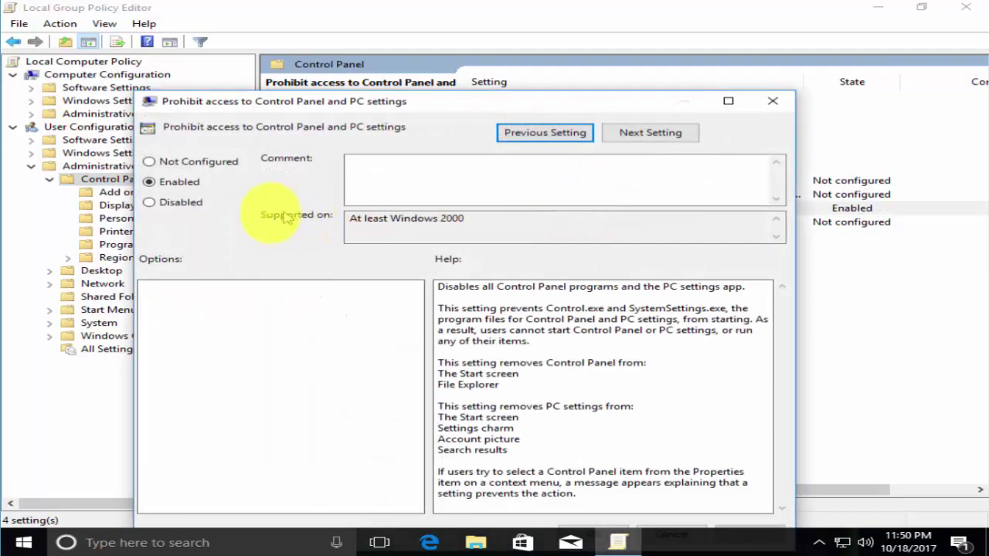
pyautogui.click(149, 162)
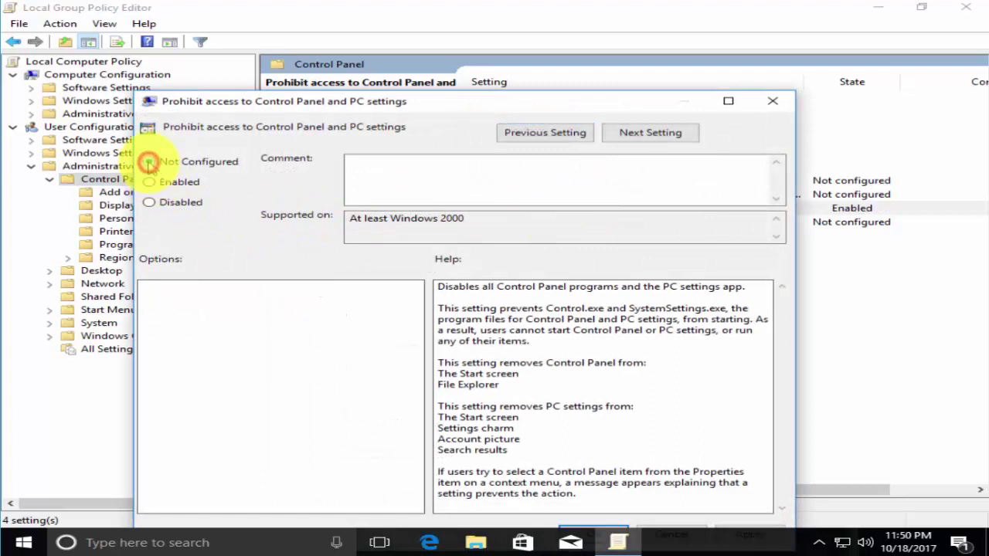
pyautogui.moveTo(420, 108); pyautogui.dragTo(426, 75)
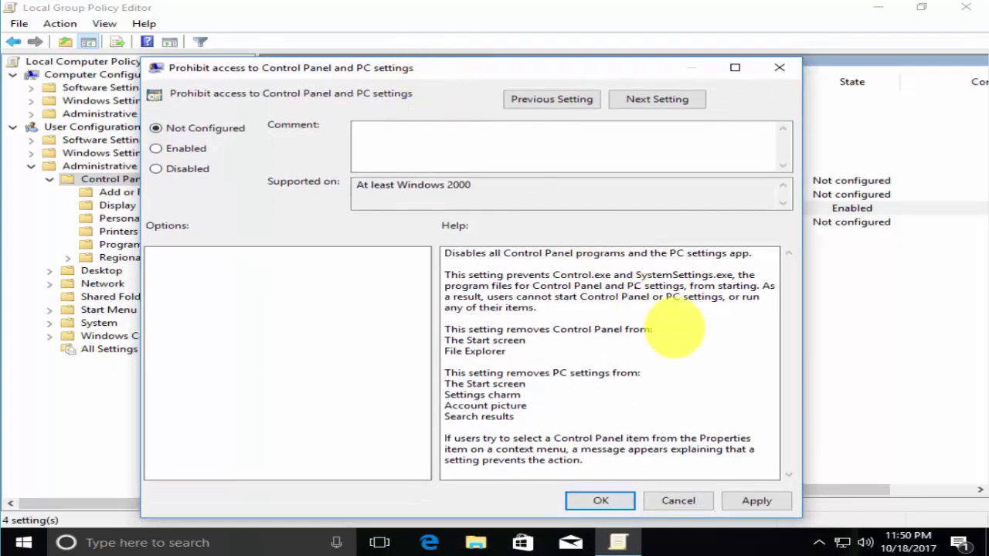
pyautogui.click(748, 503)
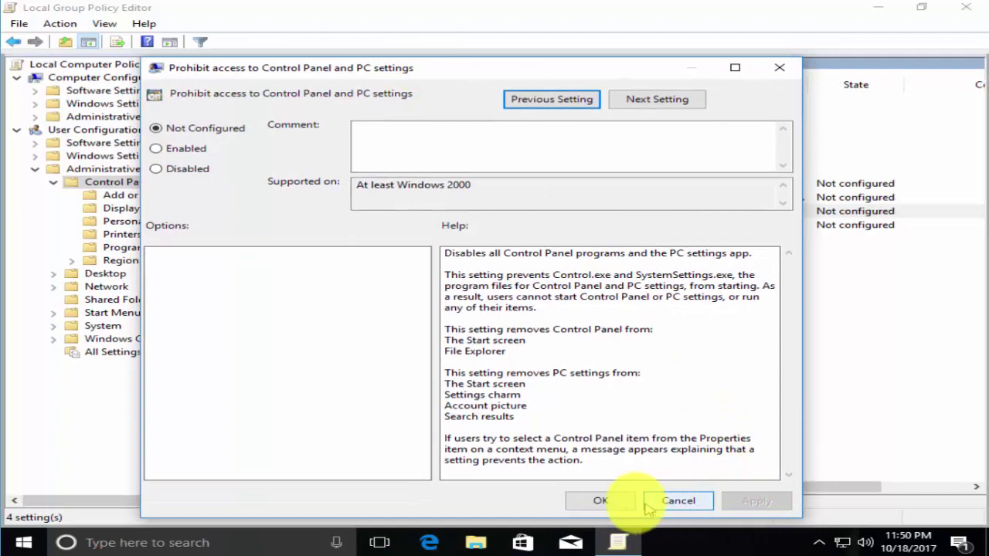
pyautogui.click(618, 501)
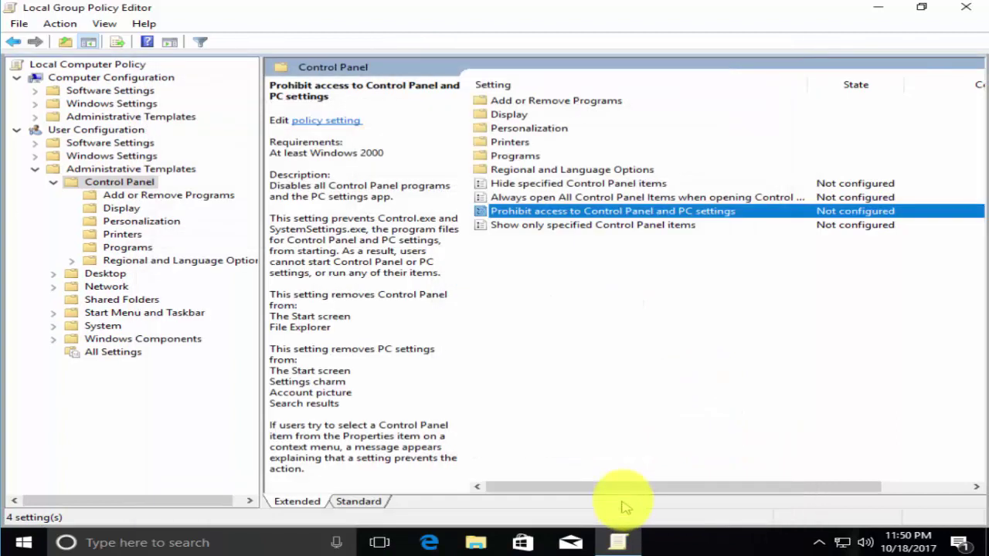
pyautogui.click(960, 14)
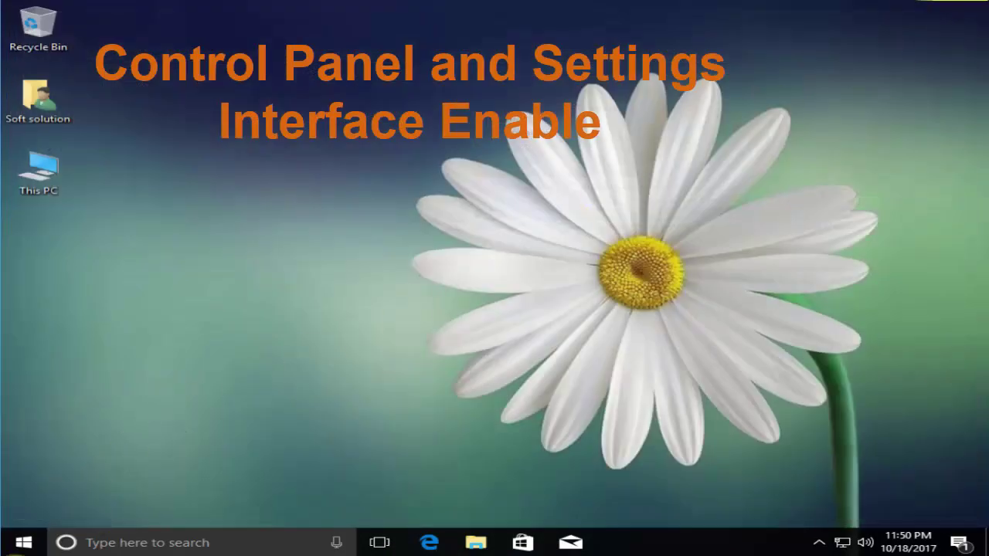
# Open Windows Settings to verify access after the policy reset, and close it.
pyautogui.click(22, 546)
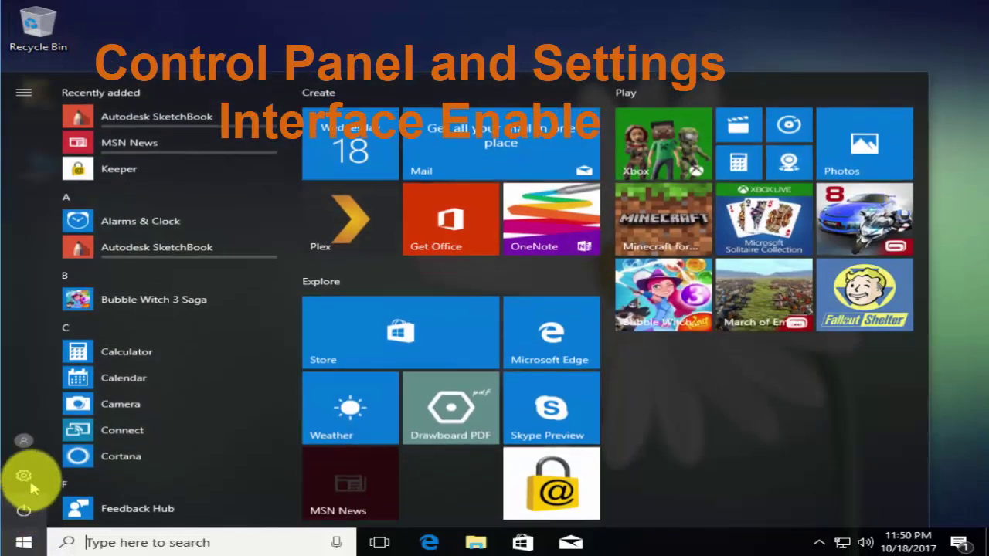
pyautogui.click(26, 476)
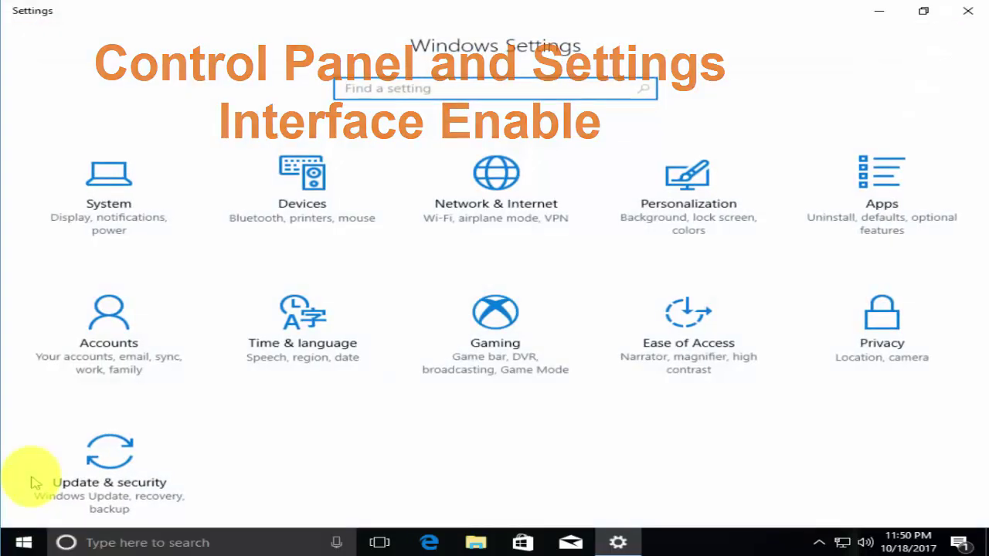
pyautogui.click(971, 13)
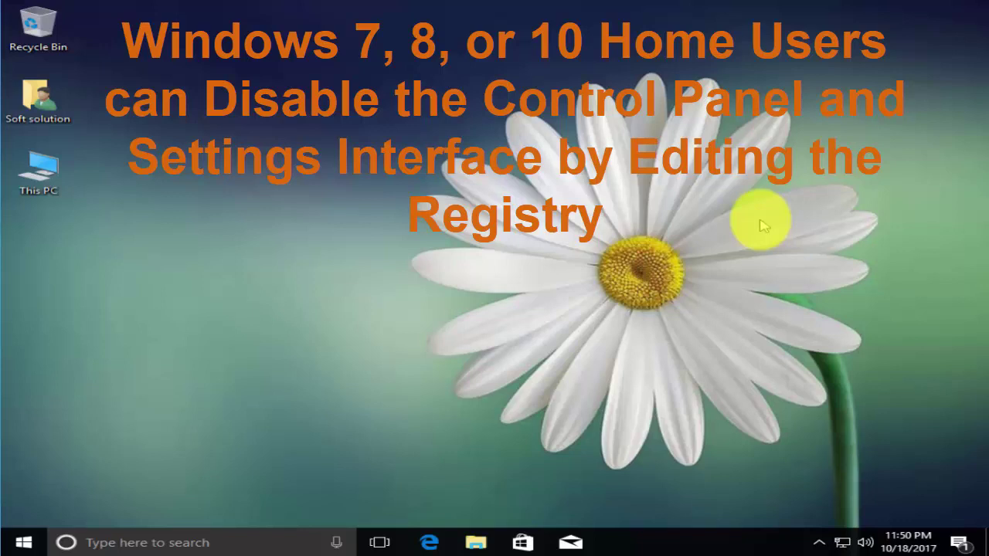
# Launch the Registry Editor with regedit and allow it to make changes to the device.
pyautogui.click(249, 541)
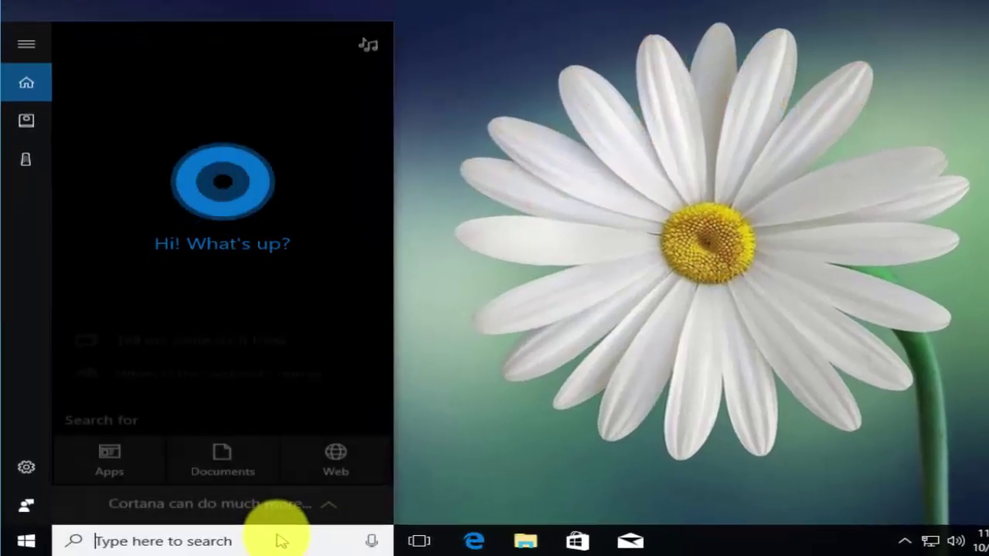
pyautogui.write('regedit')
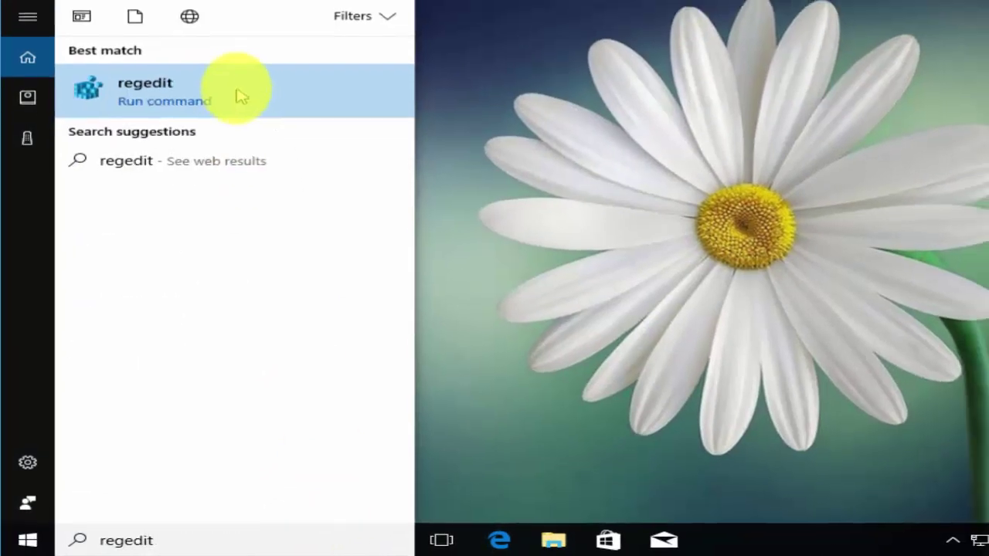
pyautogui.click(243, 73)
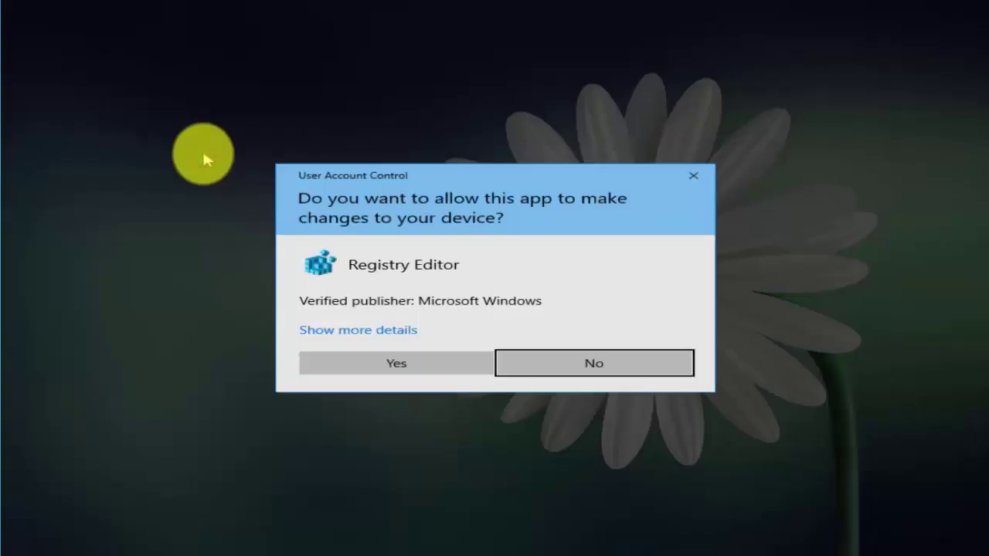
pyautogui.click(379, 362)
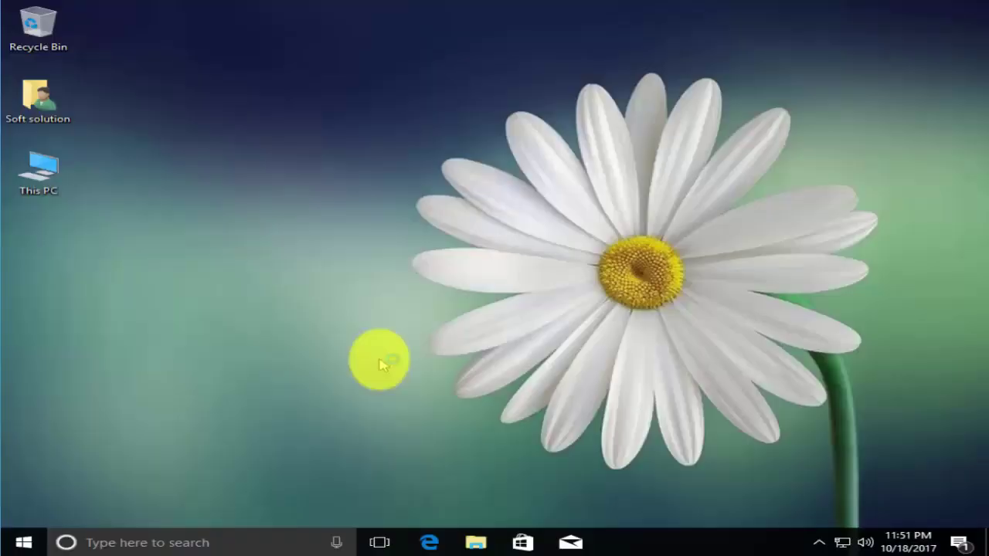
# Go to the registry key HKEY_CURRENT_USER\Software\Microsoft\Windows\CurrentVersion\Policies\Explorer.
pyautogui.click(32, 80)
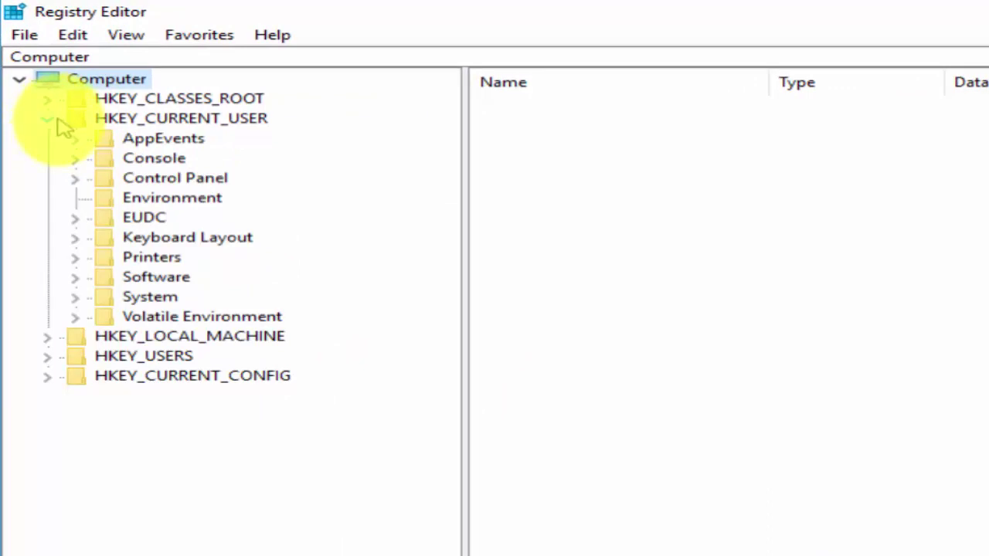
pyautogui.click(76, 281)
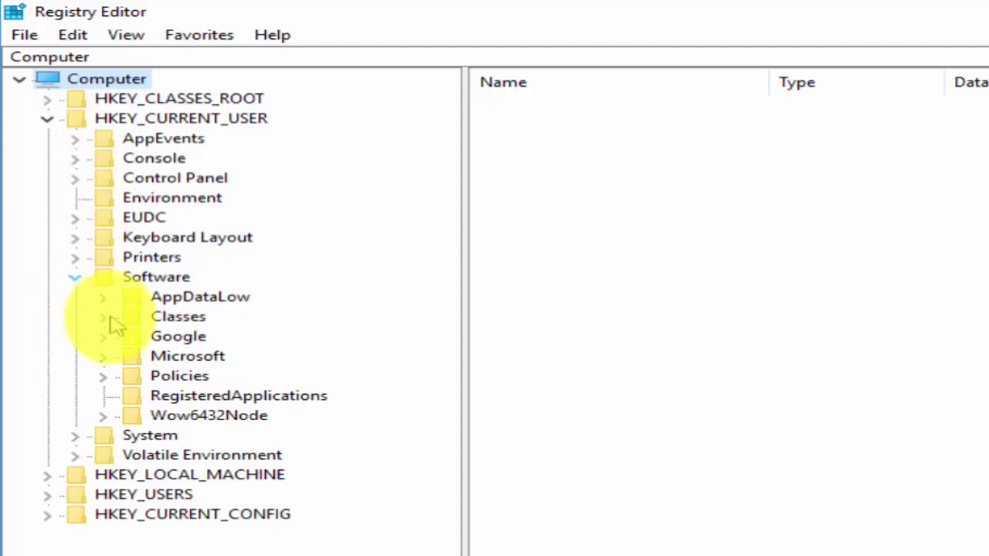
pyautogui.click(107, 357)
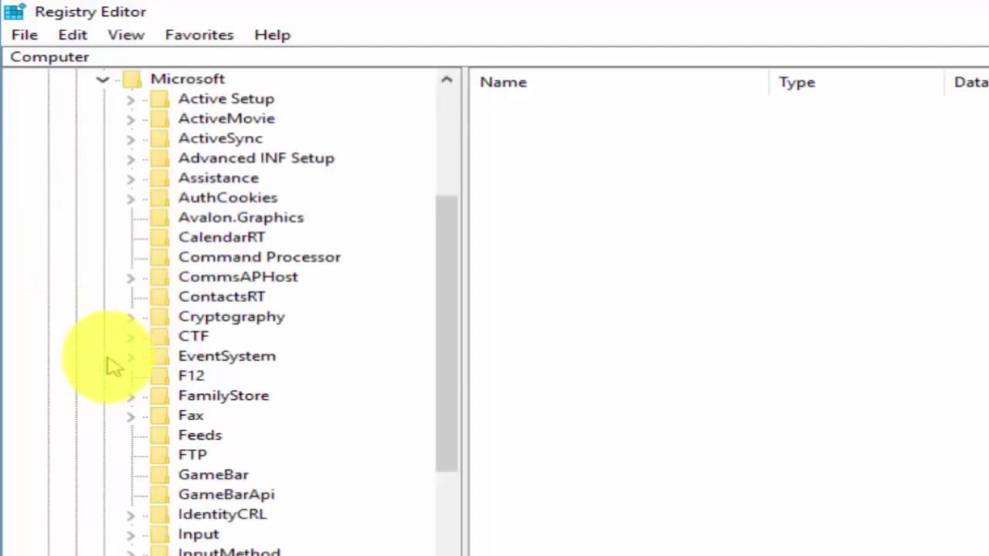
pyautogui.scroll(-10, 112, 367)
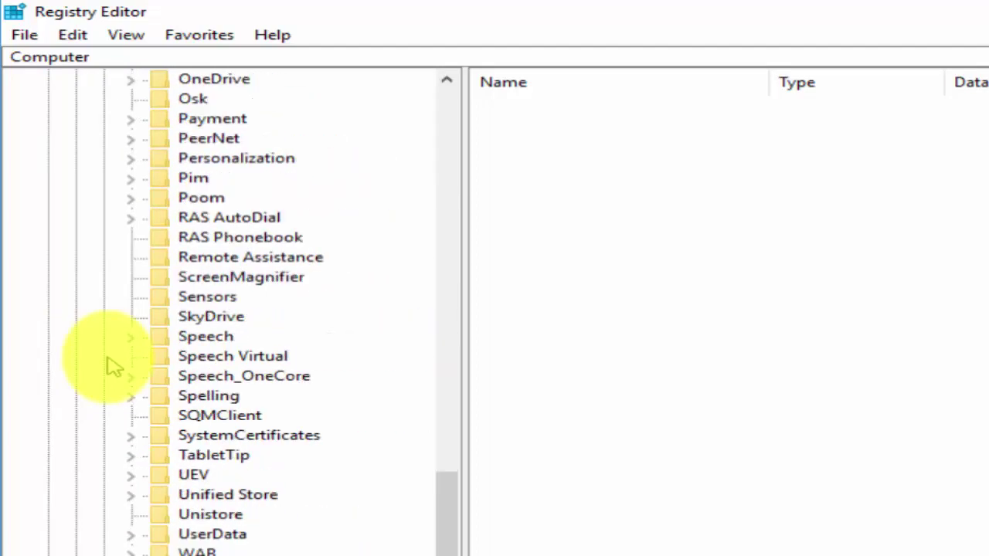
pyautogui.scroll(-2, 112, 363)
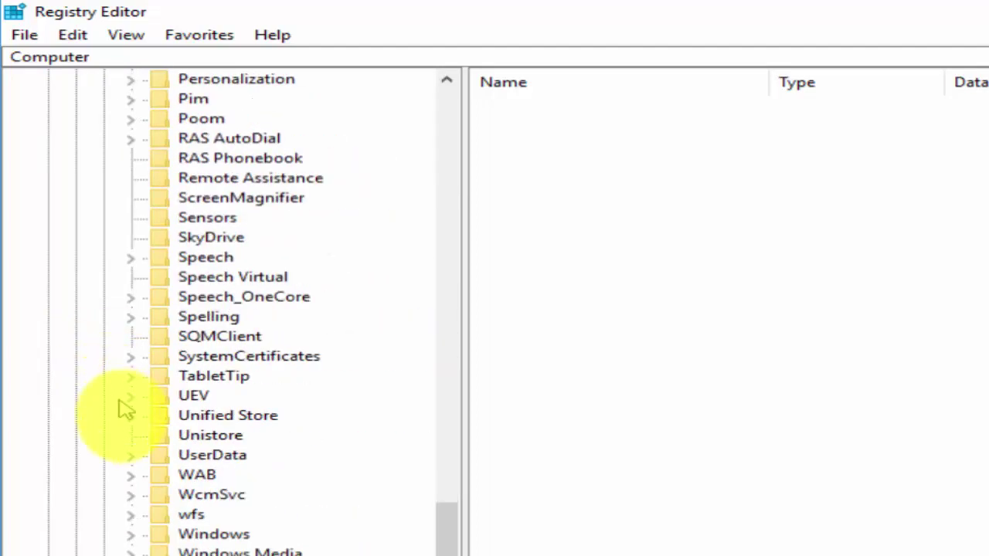
pyautogui.click(130, 536)
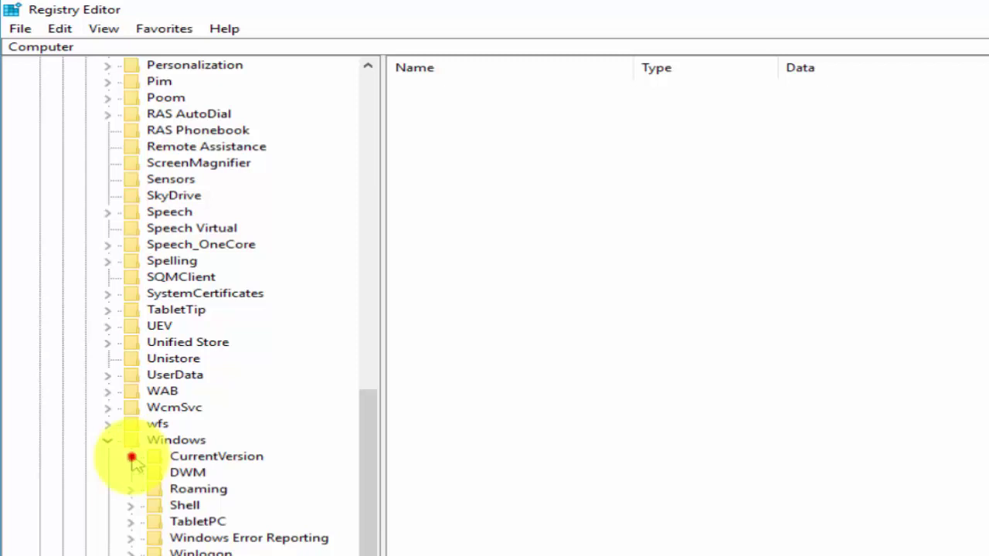
pyautogui.click(132, 457)
pyautogui.scroll(-5, 133, 462)
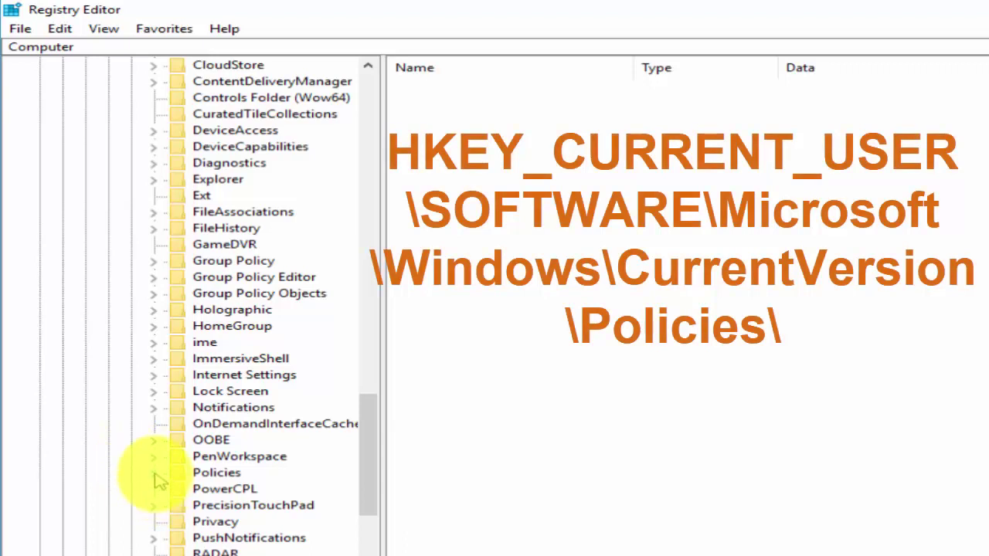
pyautogui.click(155, 473)
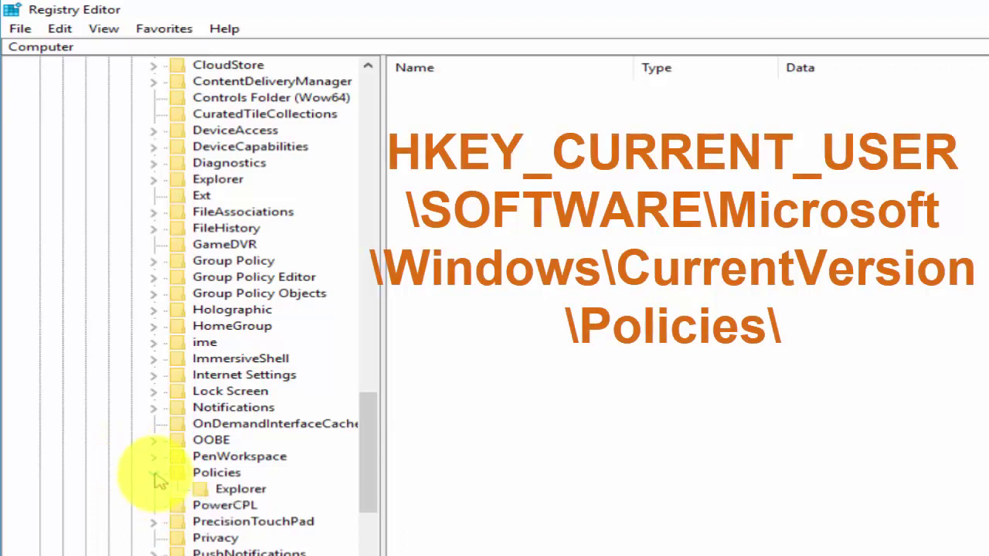
pyautogui.click(201, 485)
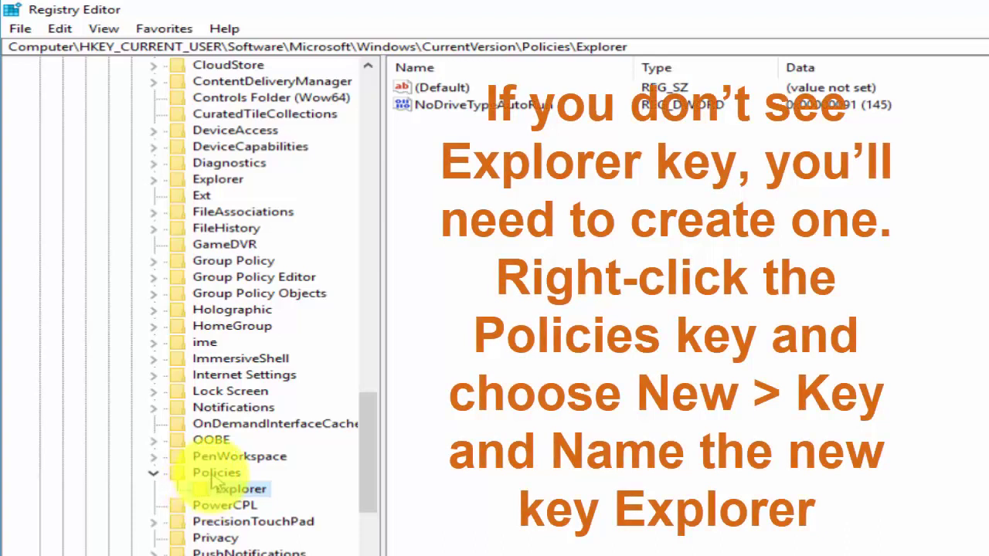
pyautogui.rightClick(215, 474)
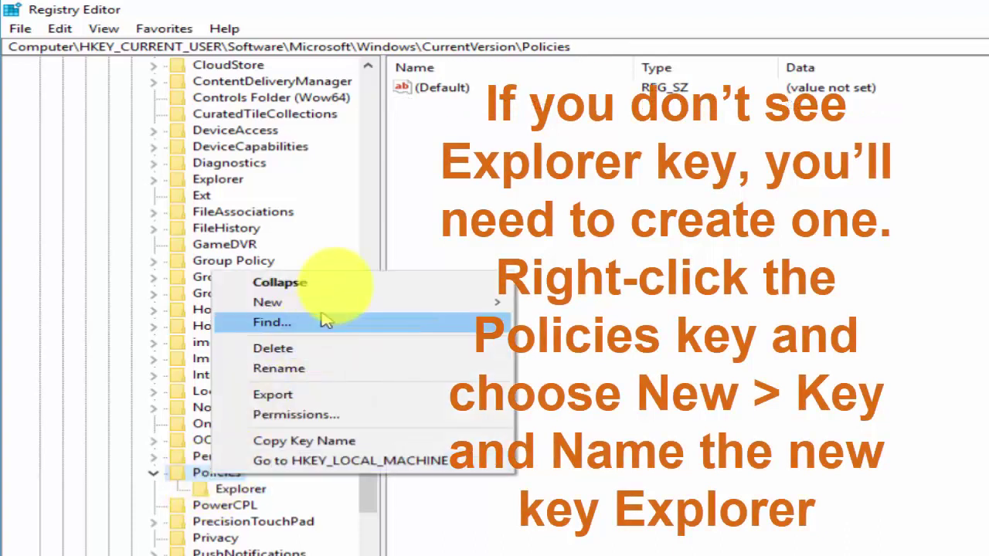
pyautogui.moveTo(358, 302)
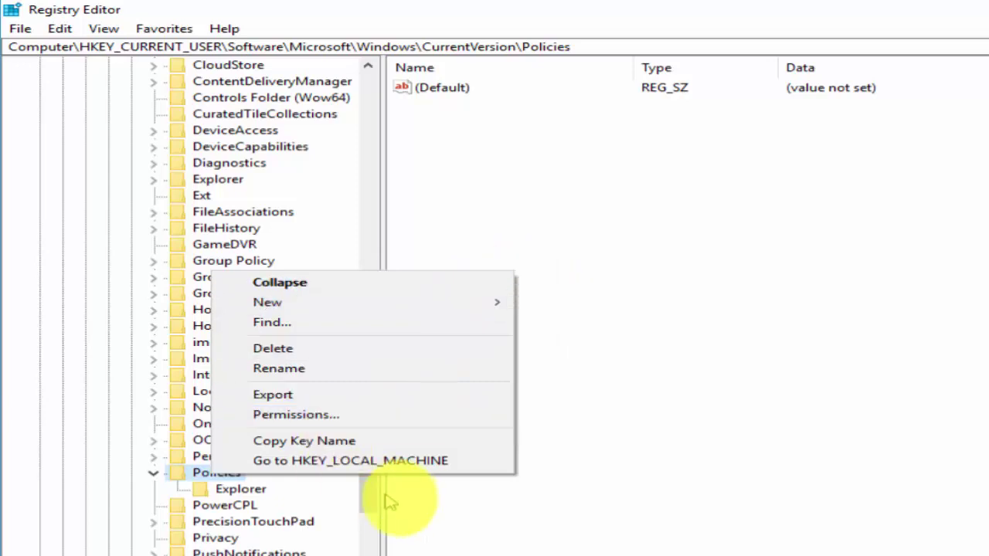
pyautogui.click(411, 507)
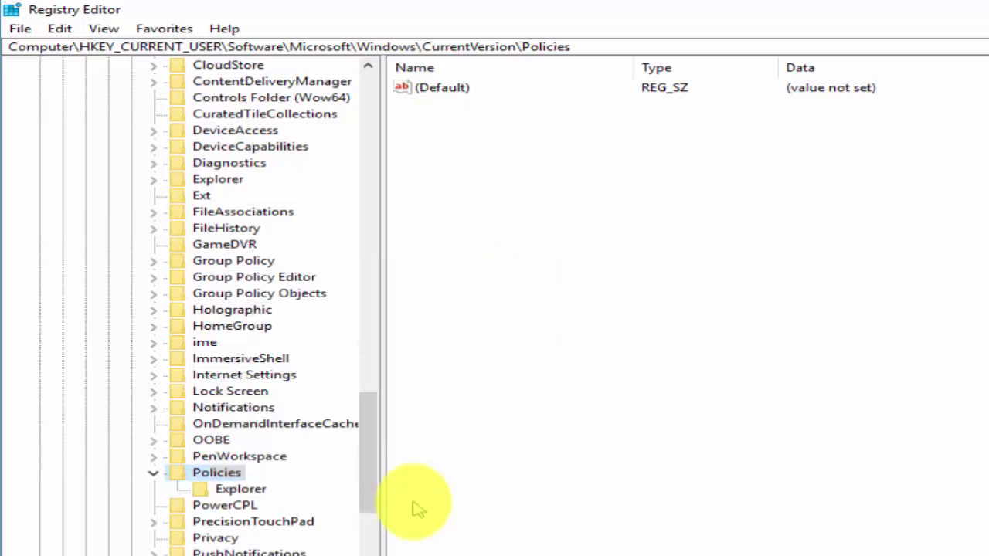
# Create a new DWORD (32-bit) value named NoControlPanel in the Explorer key under Policies.
pyautogui.click(259, 490)
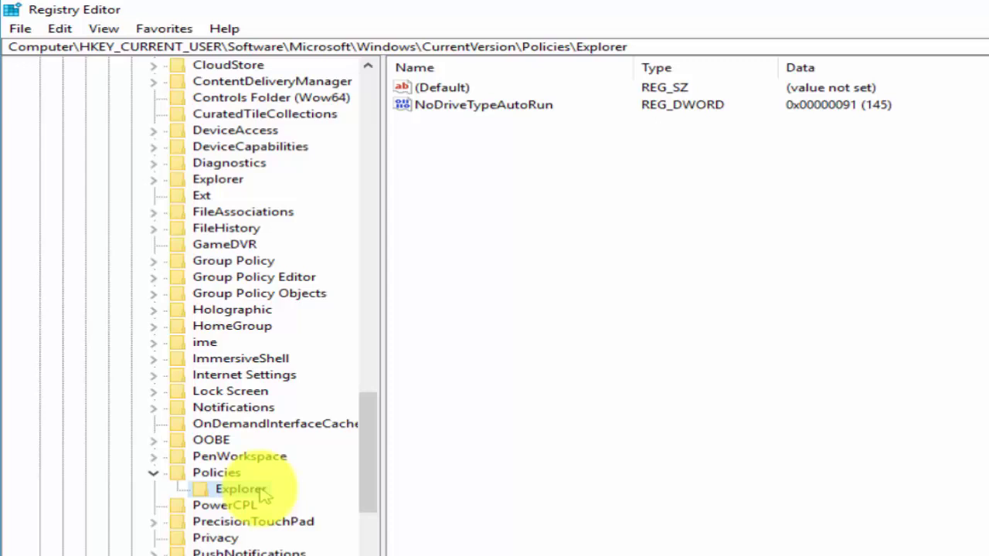
pyautogui.rightClick(263, 495)
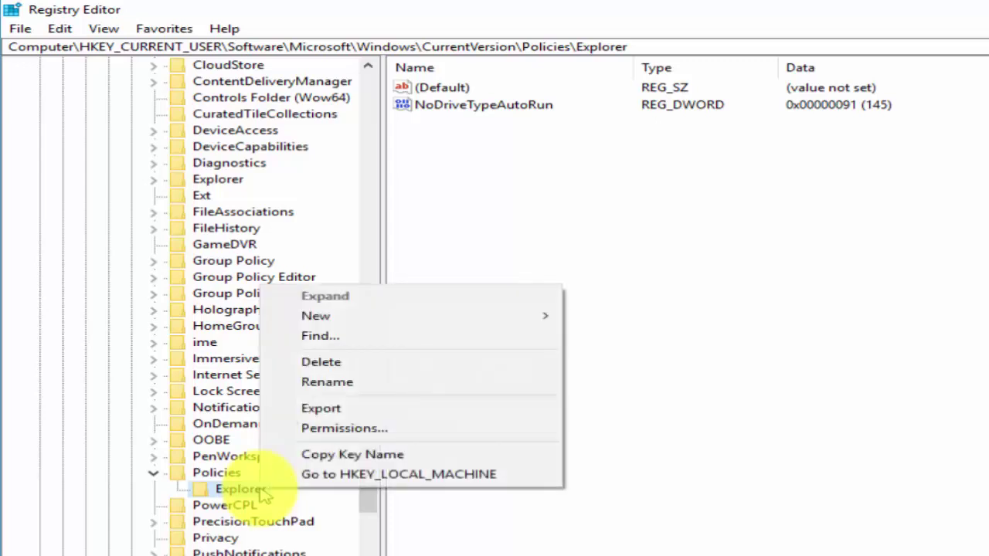
pyautogui.moveTo(548, 320)
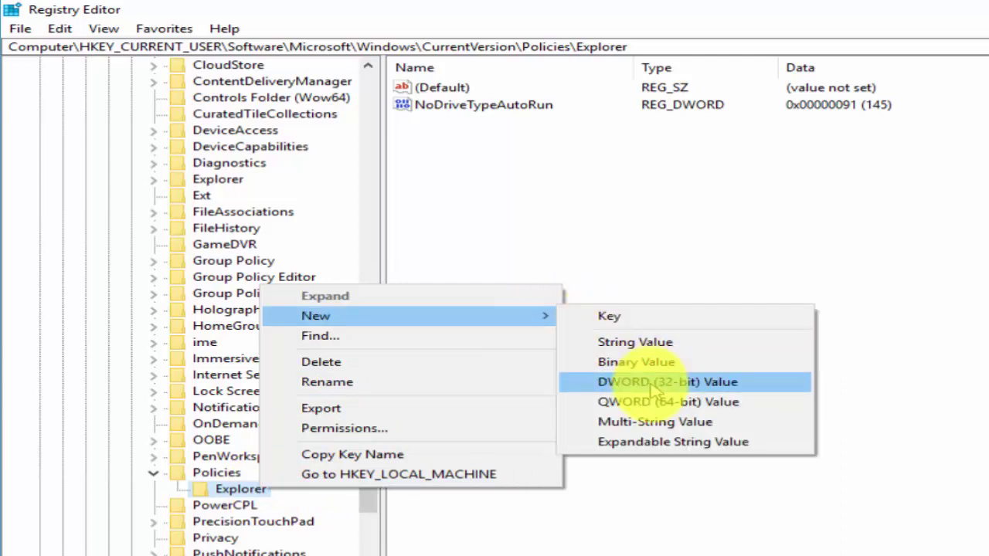
pyautogui.click(651, 384)
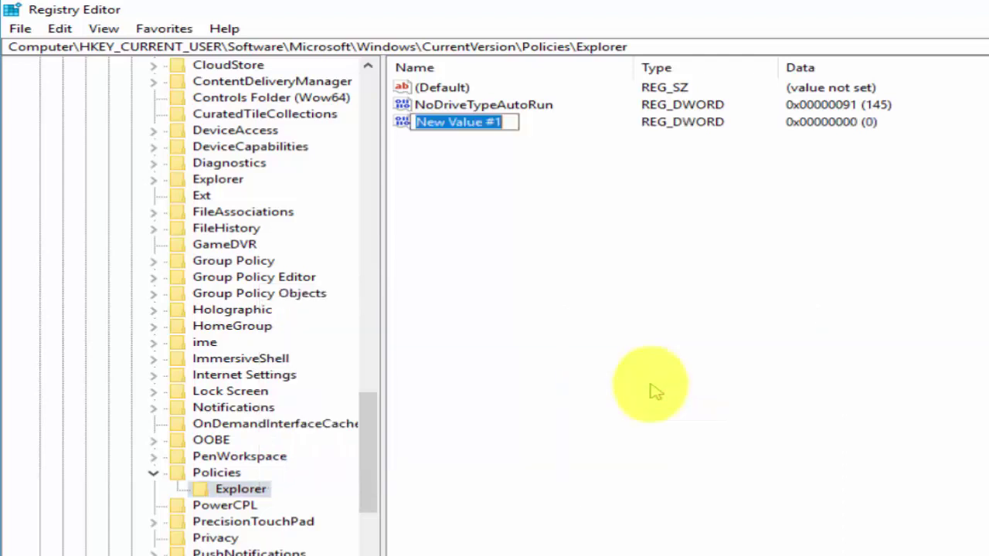
pyautogui.write('NoControlPanel')
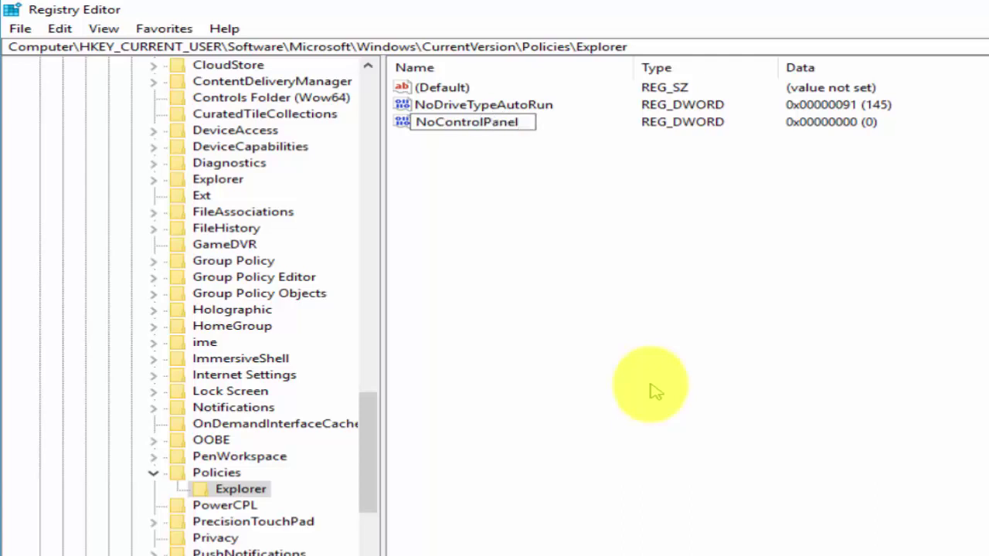
pyautogui.click(580, 279)
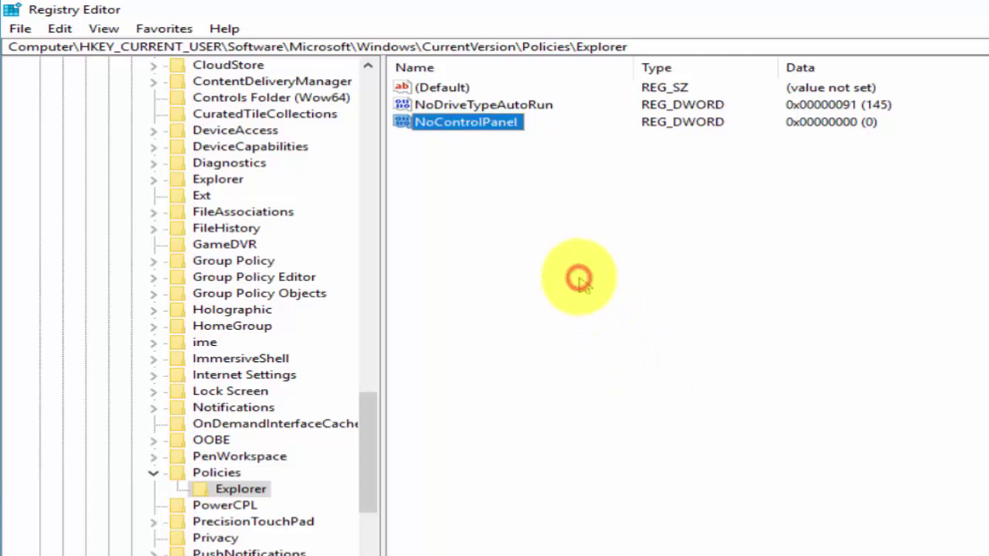
# Set the value data of NoControlPanel to 1 and confirm it.
pyautogui.doubleClick(481, 124)
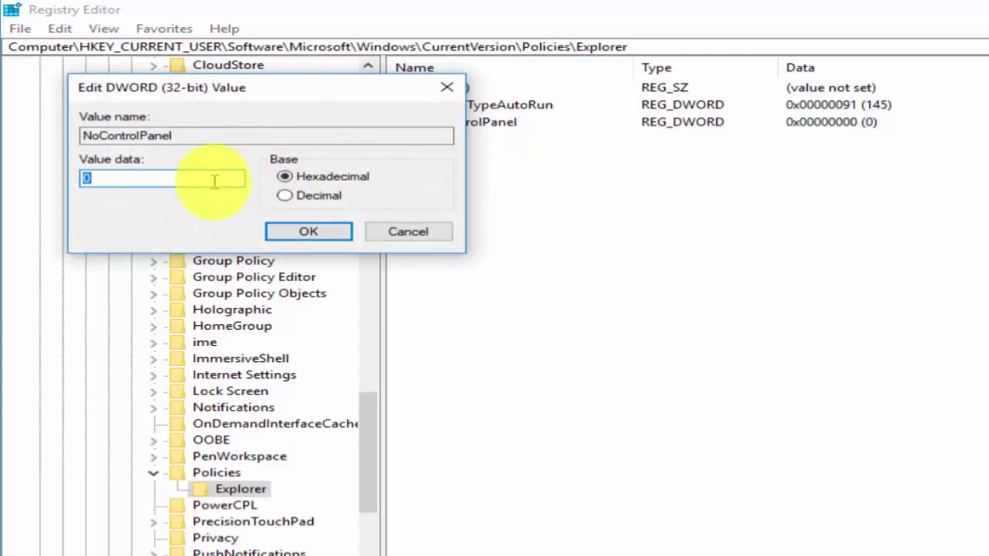
pyautogui.write('1')
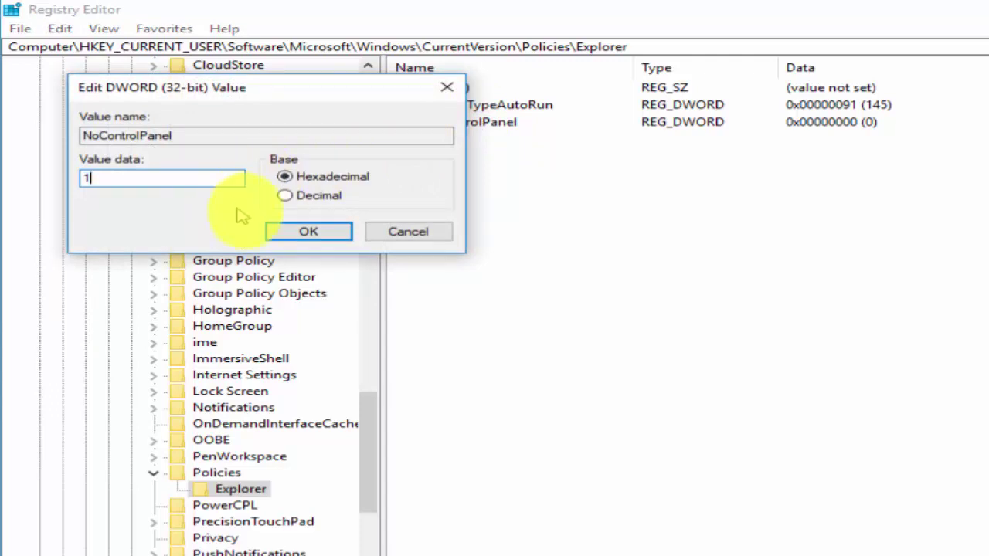
pyautogui.click(285, 227)
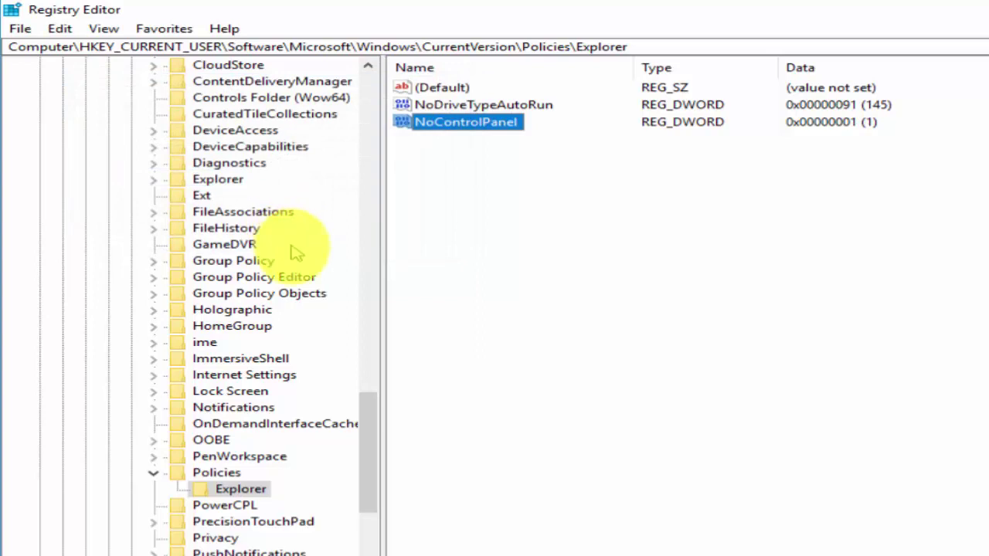
# Minimize the Registry Editor and try to open Windows Settings to test the registry restriction.
pyautogui.click(887, 10)
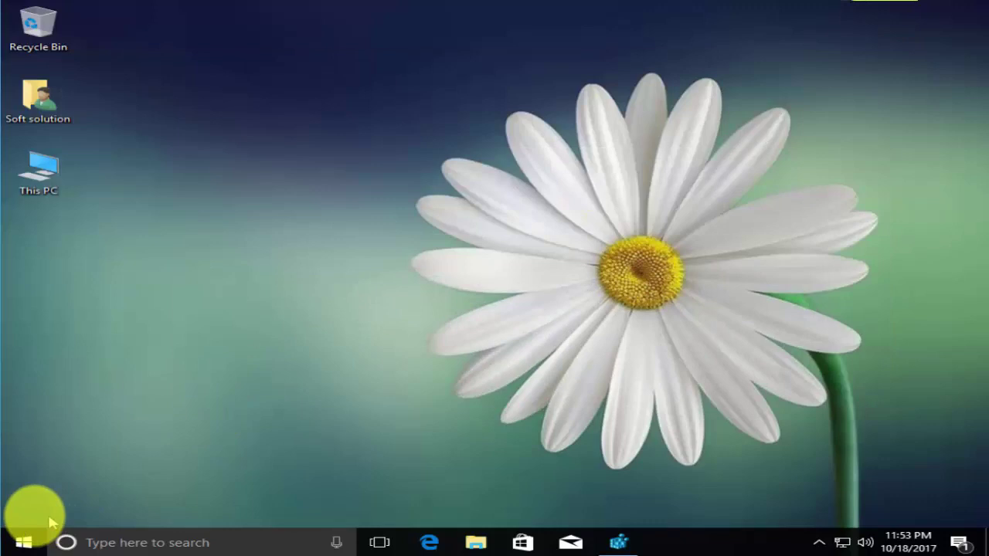
pyautogui.click(24, 540)
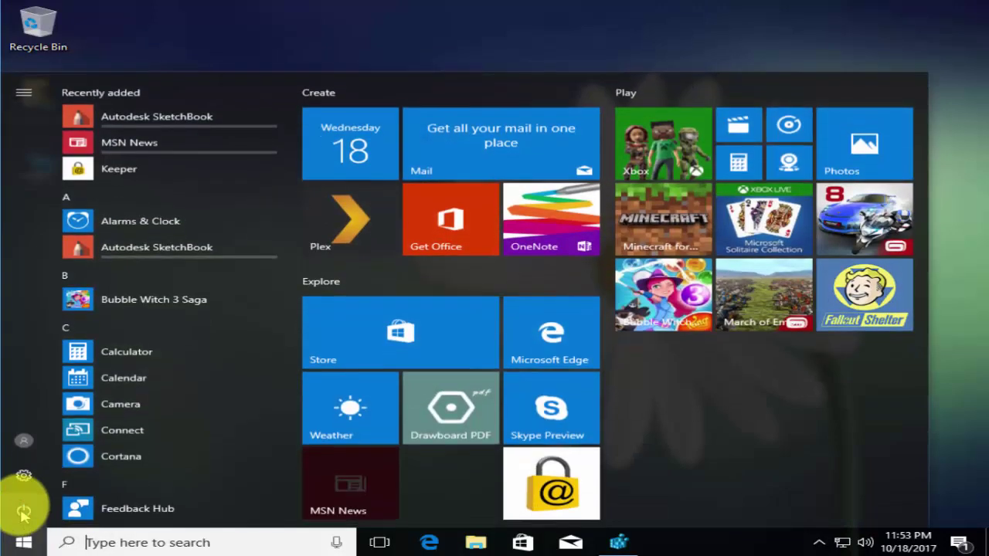
pyautogui.click(23, 475)
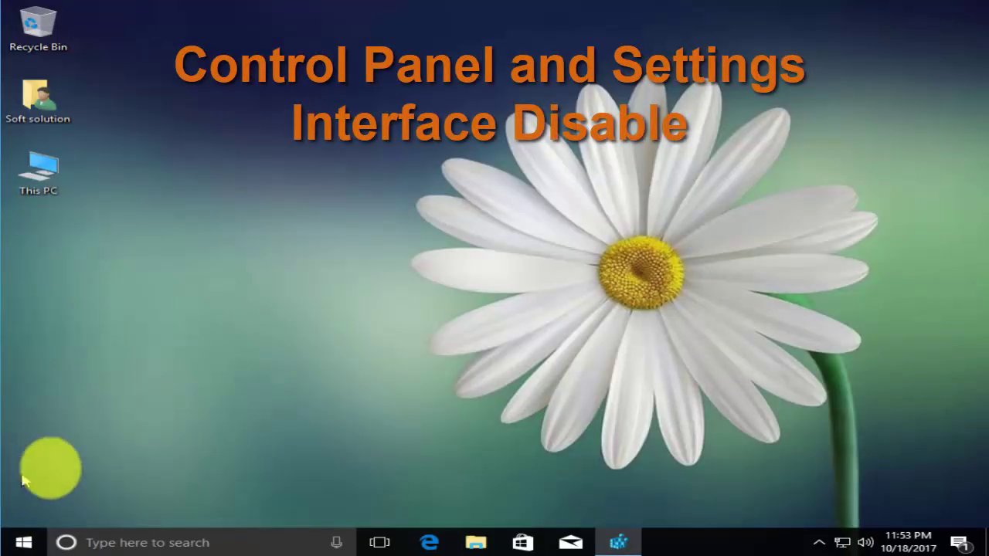
# Return to the Registry Editor and set the value data of NoControlPanel to 0.
pyautogui.click(622, 543)
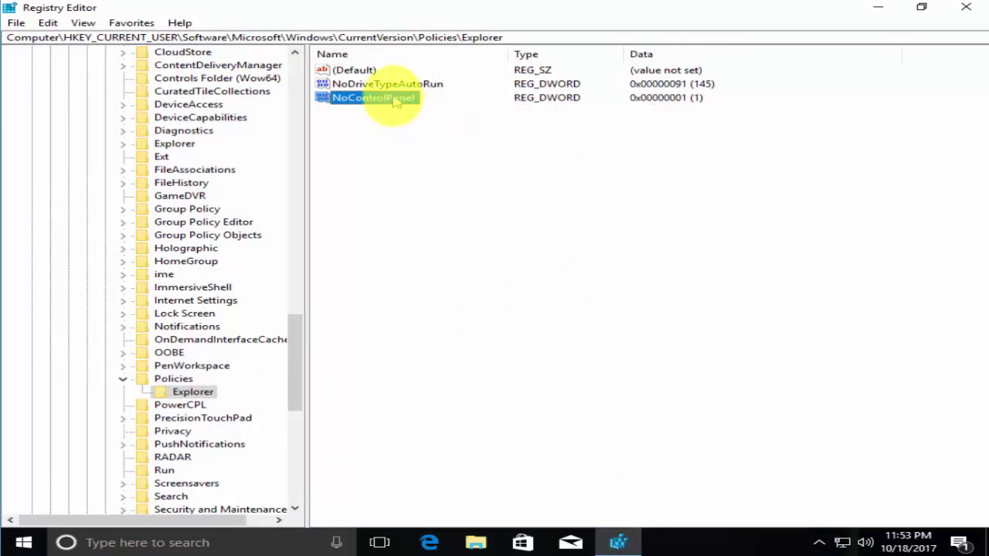
pyautogui.doubleClick(393, 97)
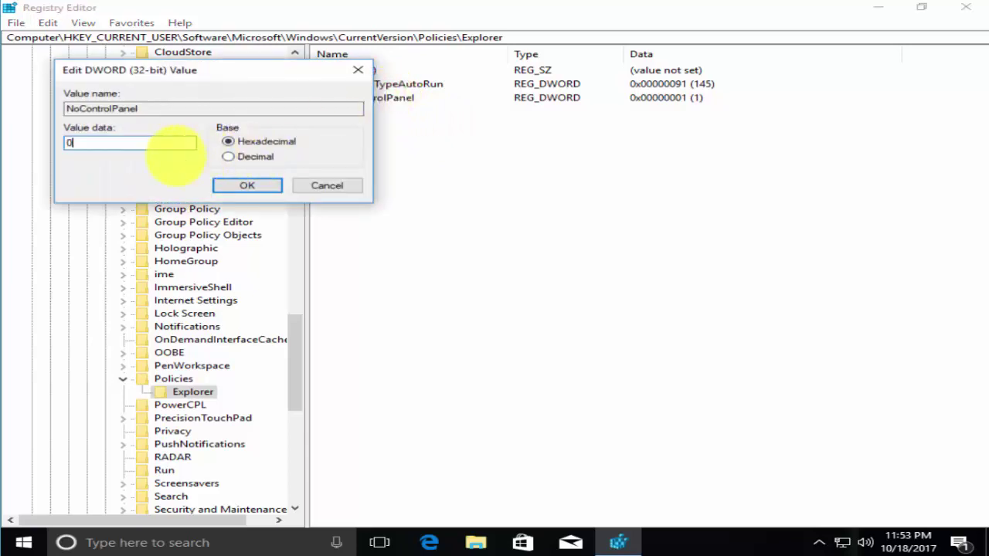
pyautogui.click(245, 185)
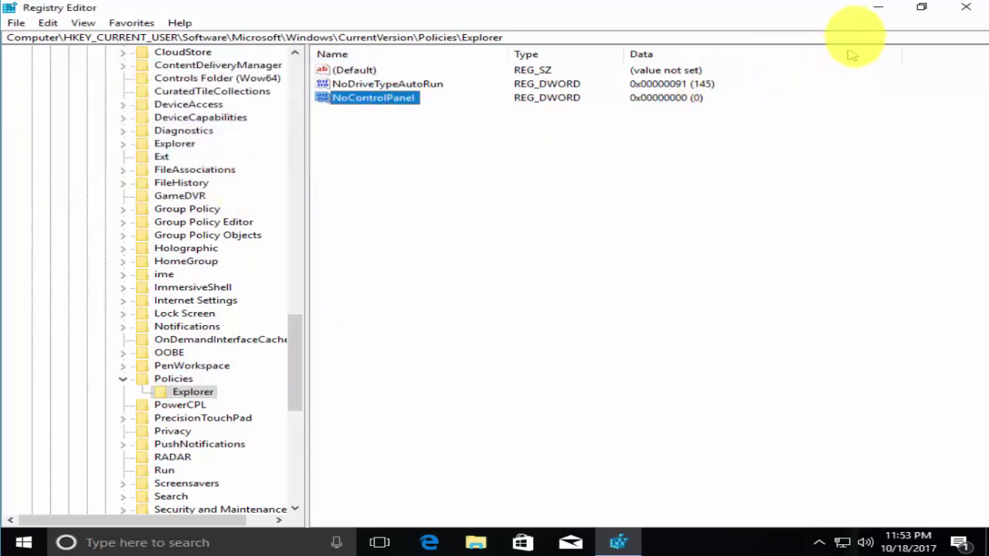
# Minimize the Registry Editor, open Windows Settings to verify access after the registry change, and close Settings.
pyautogui.click(881, 7)
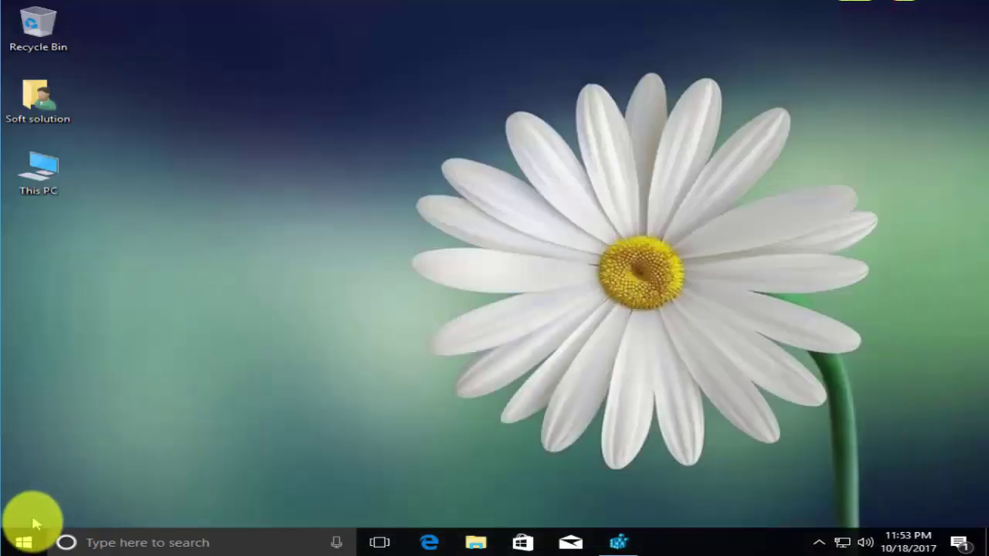
pyautogui.click(23, 542)
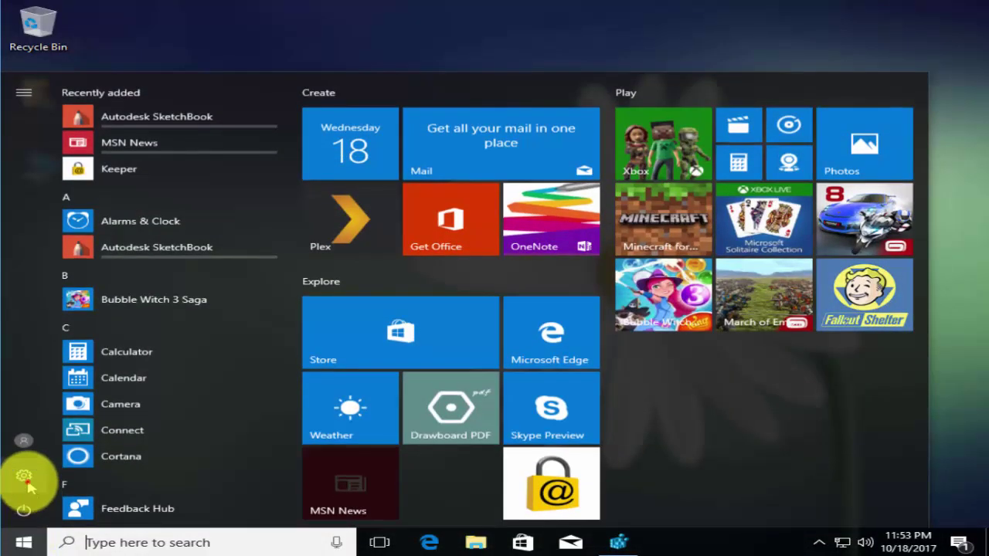
pyautogui.click(24, 479)
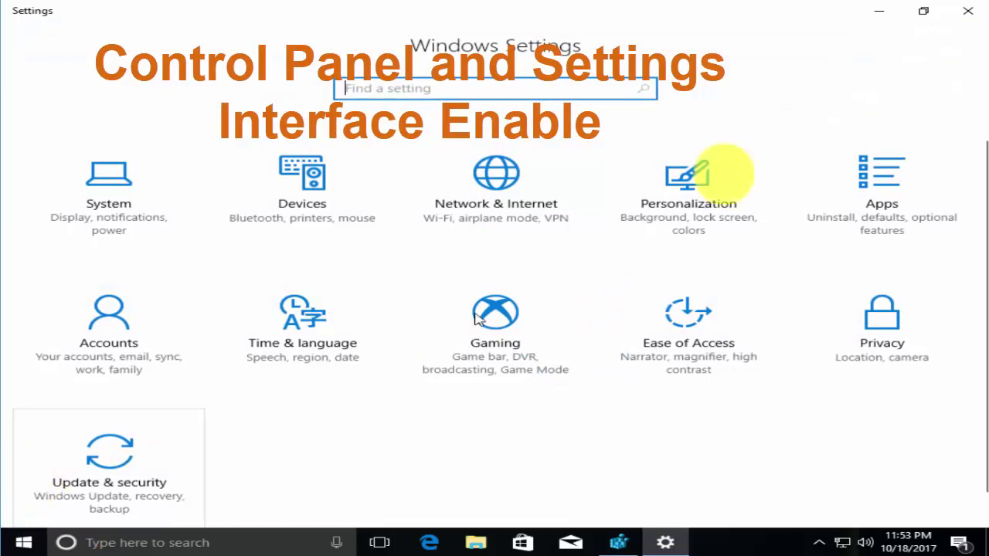
pyautogui.click(958, 16)
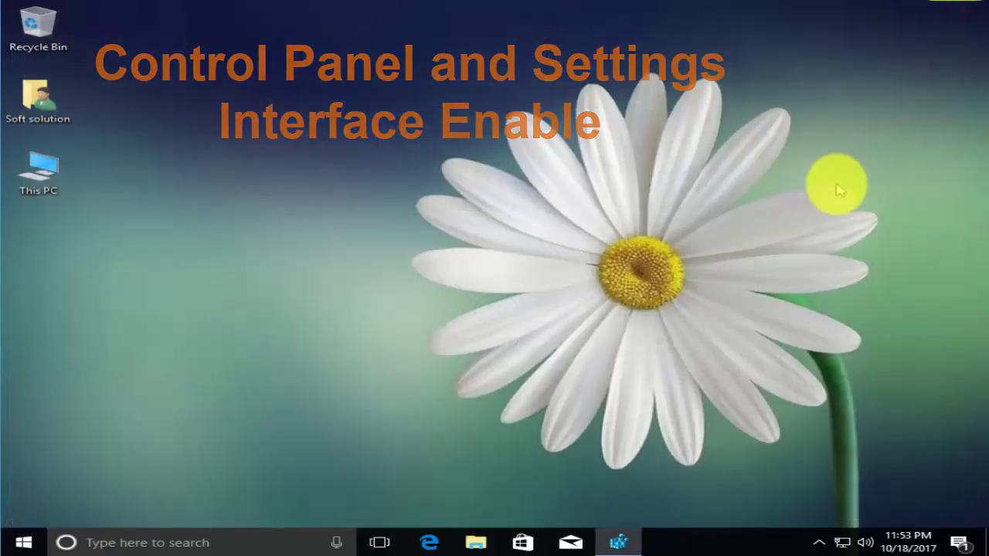